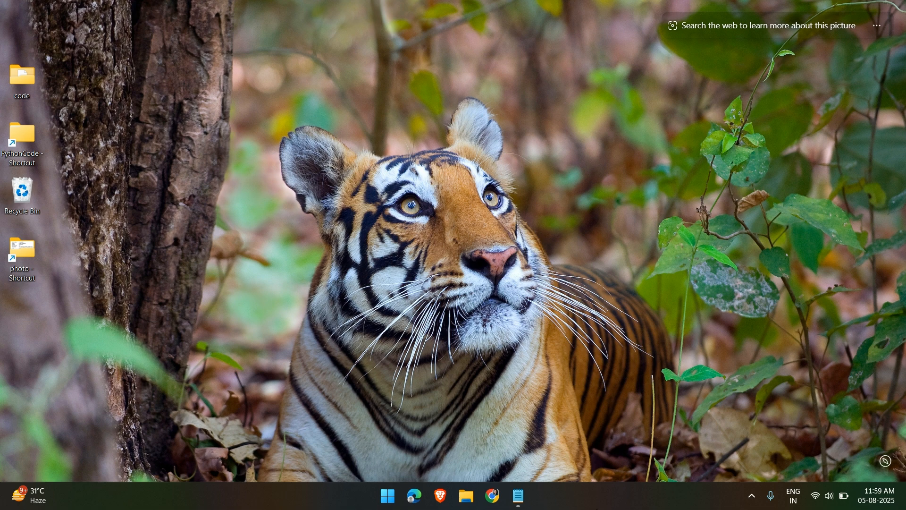
Launch Google Chrome from the taskbar
click(494, 503)
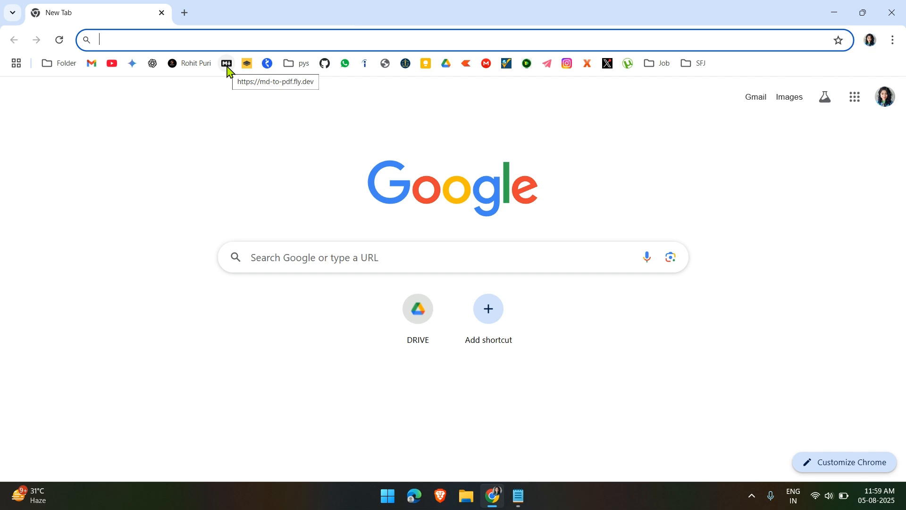
Search Google for 'oracle 23ai download' and scroll to Oracle's Database 23ai Free result
click(160, 40)
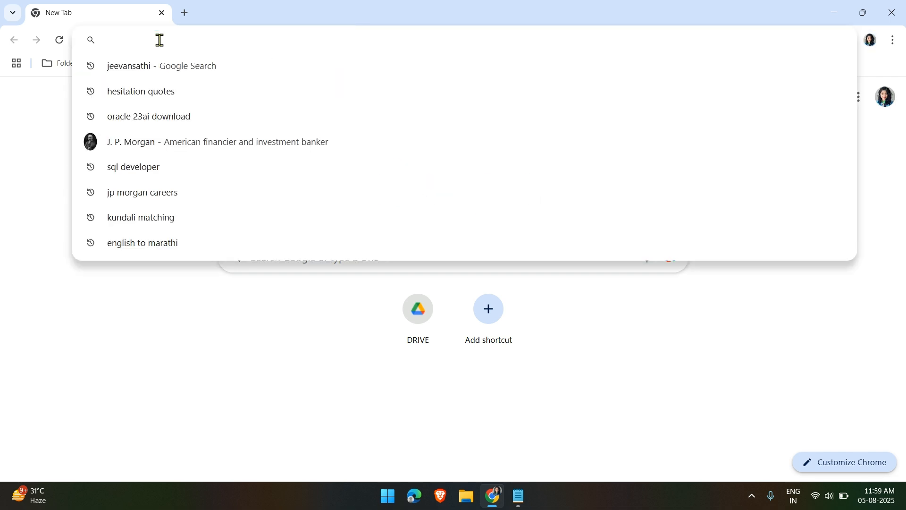
text(oracle 23ai download)
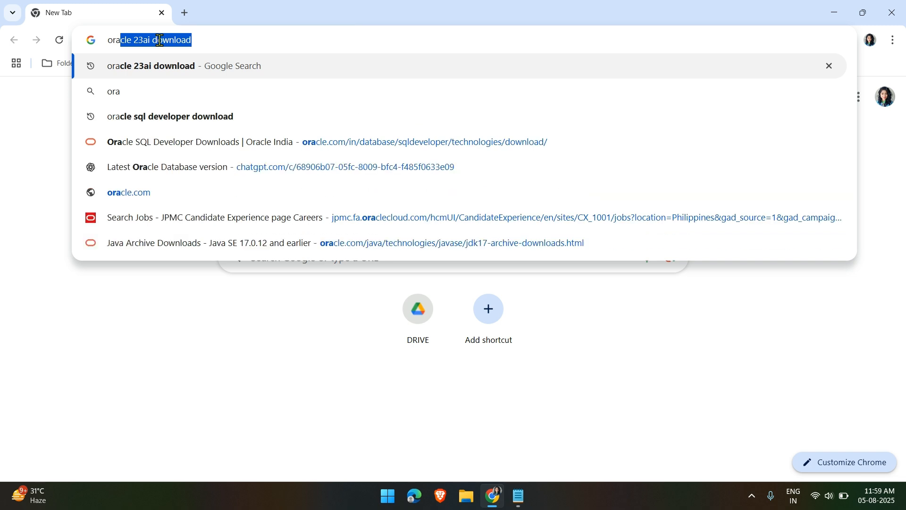
key(Right)
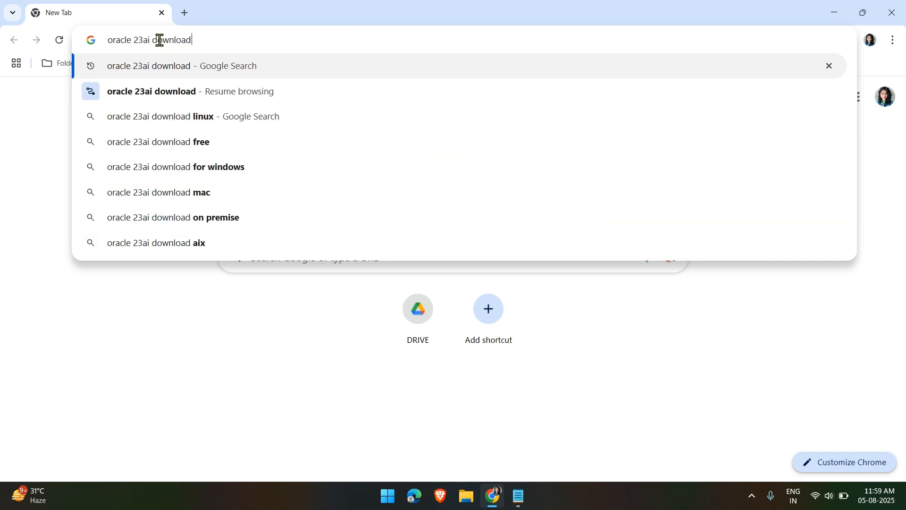
key(Return)
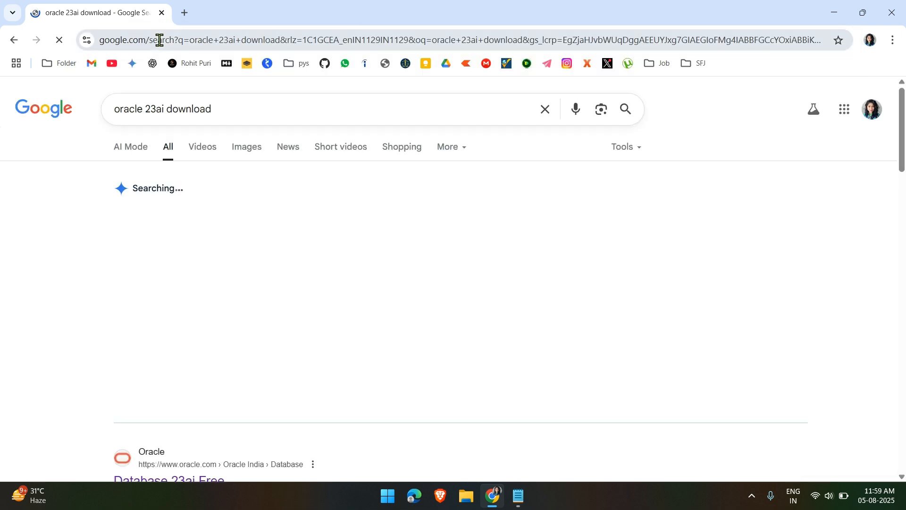
scroll(383, 406, down, 3)
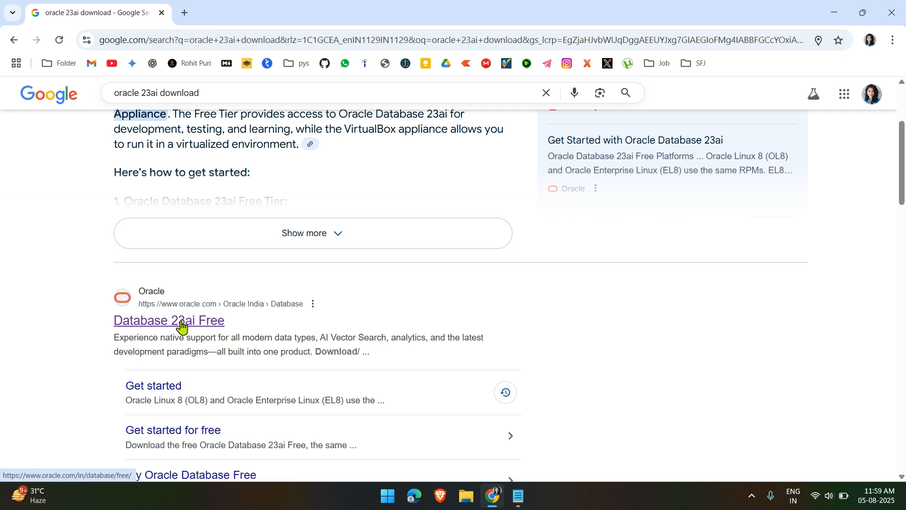
Open Oracle's Database 23ai Free page and go to its Windows download options
click(181, 325)
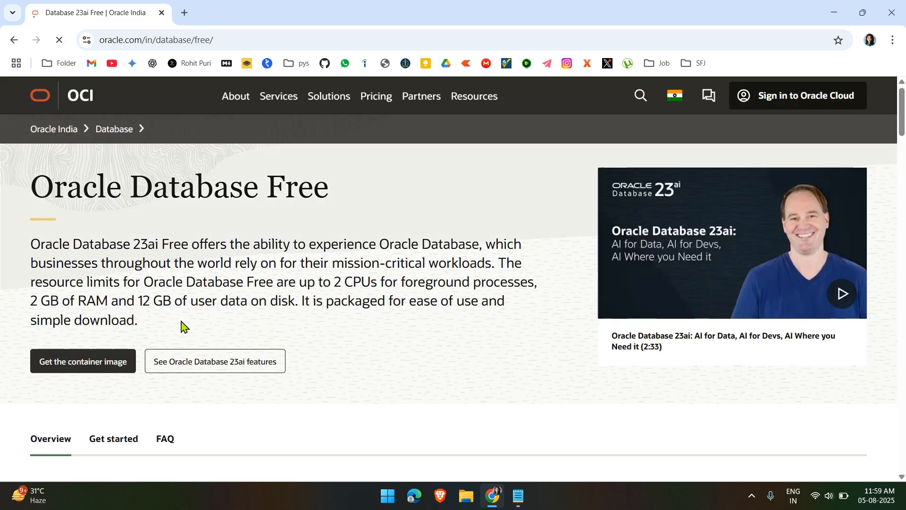
scroll(458, 325, down, 2)
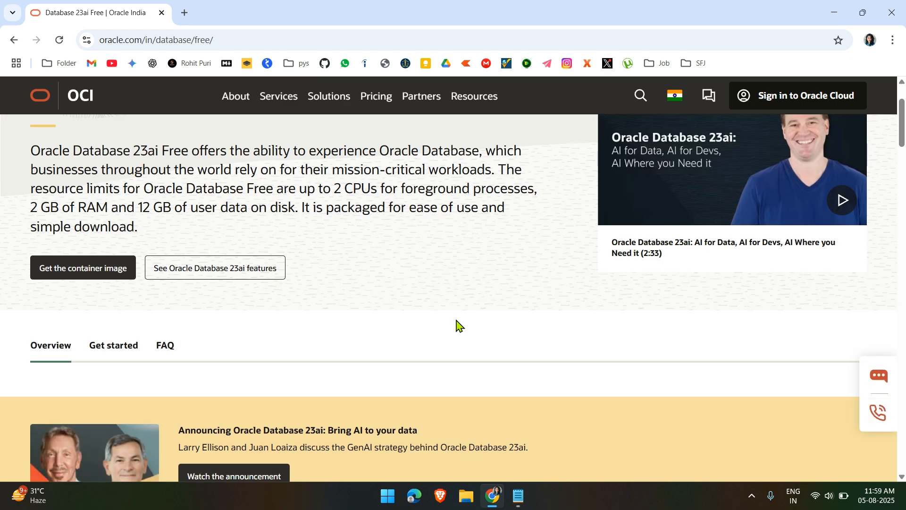
scroll(458, 325, down, 5)
scroll(458, 325, down, 14)
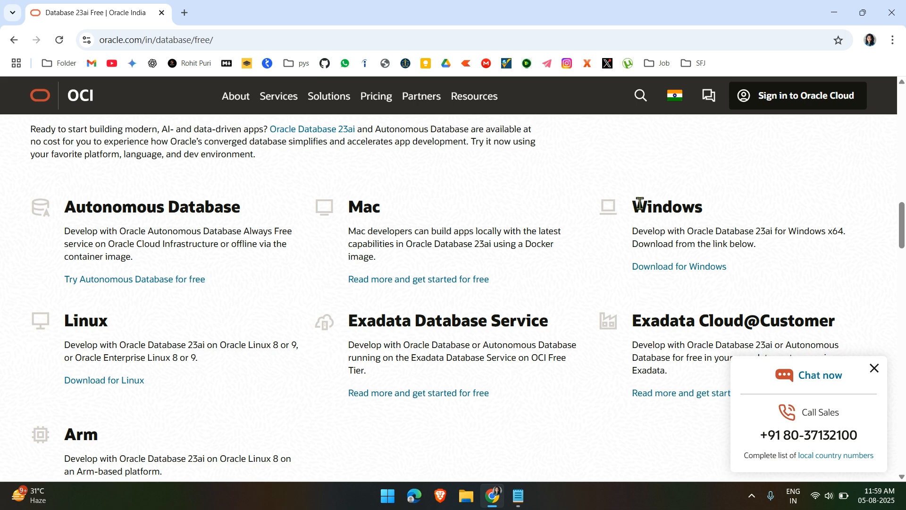
click(658, 268)
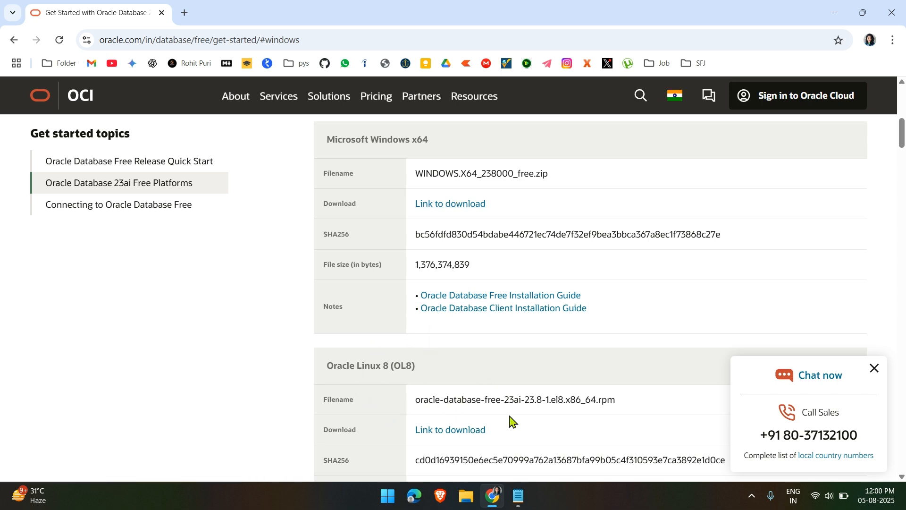
Start downloading the Windows x64 package, WINDOWS.X64_238000_free.zip
scroll(512, 420, down, 5)
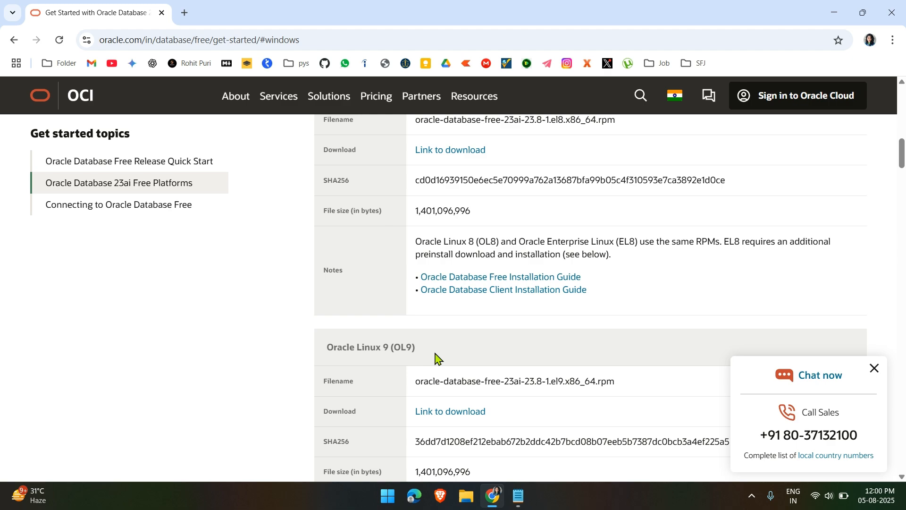
scroll(510, 420, down, 5)
scroll(510, 420, down, 10)
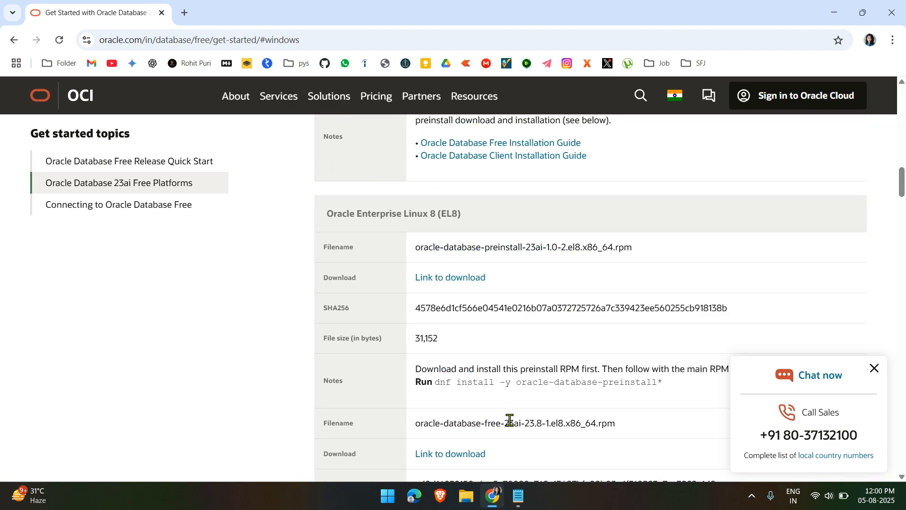
scroll(511, 423, up, 20)
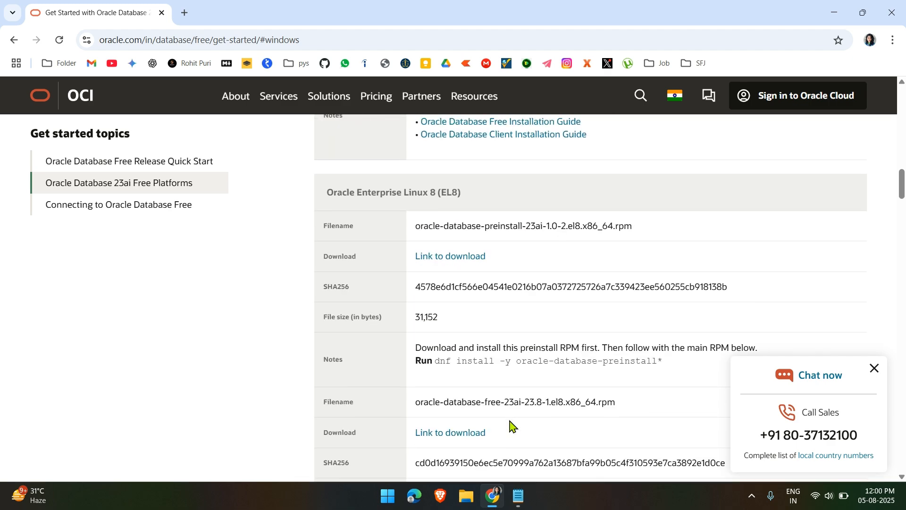
scroll(512, 423, down, 5)
scroll(511, 425, down, 4)
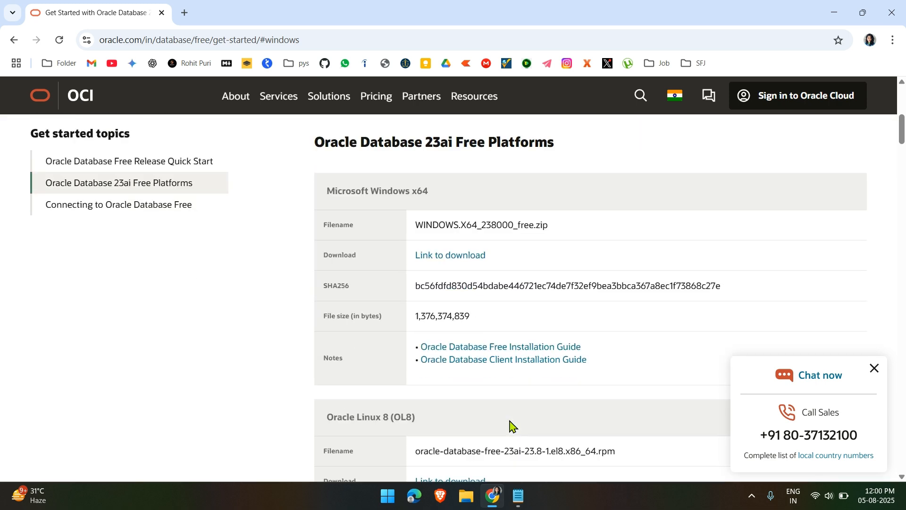
scroll(510, 425, up, 1)
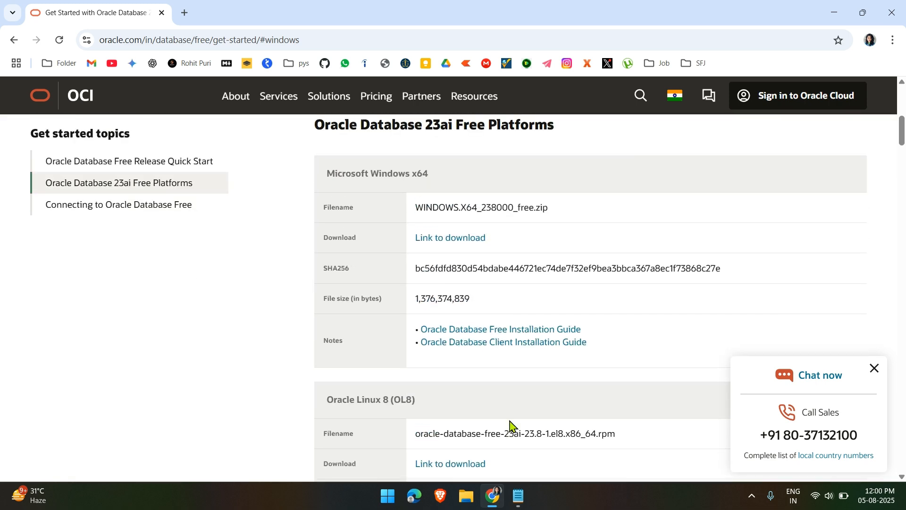
click(461, 245)
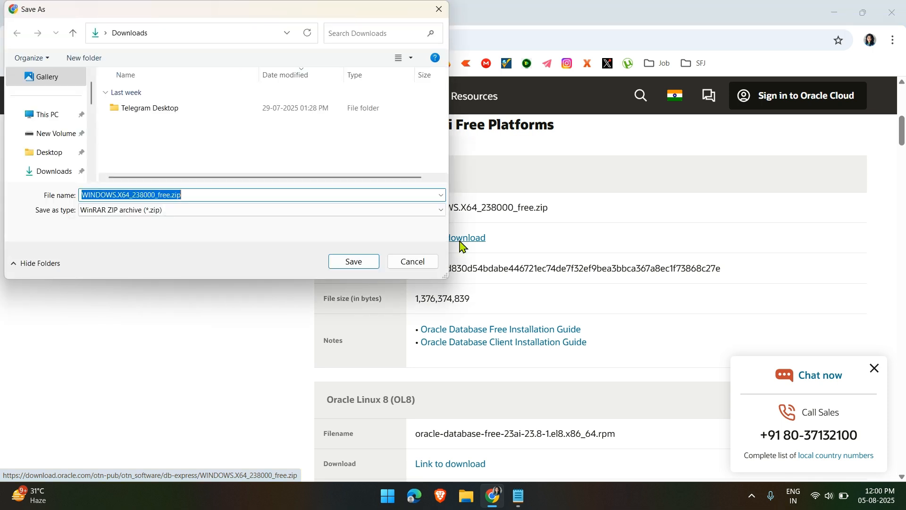
Save WINDOWS.X64_238000_free.zip into D:\Software and check the download's progress
click(63, 136)
scroll(173, 132, down, 1)
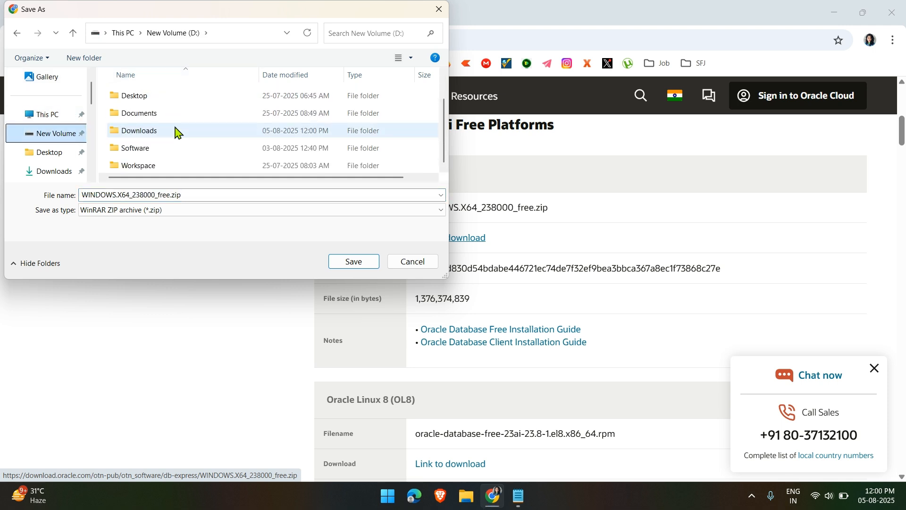
double_click(176, 146)
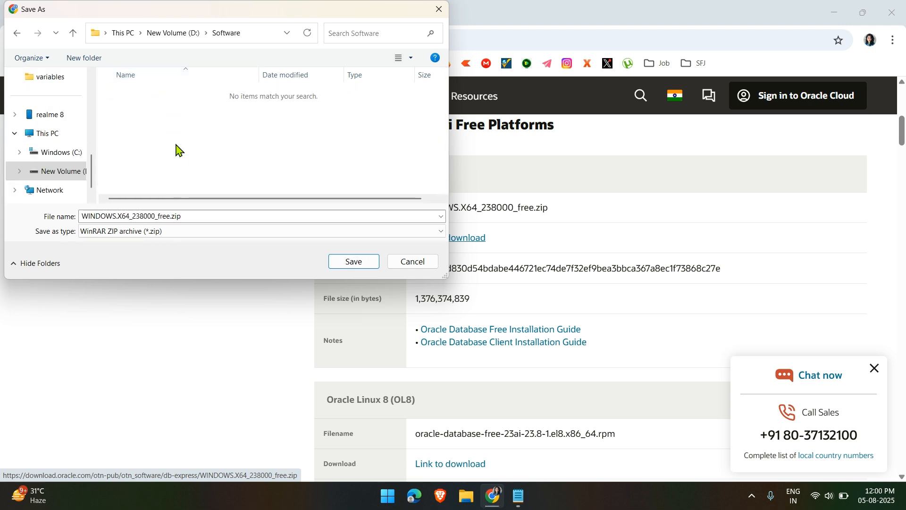
click(354, 262)
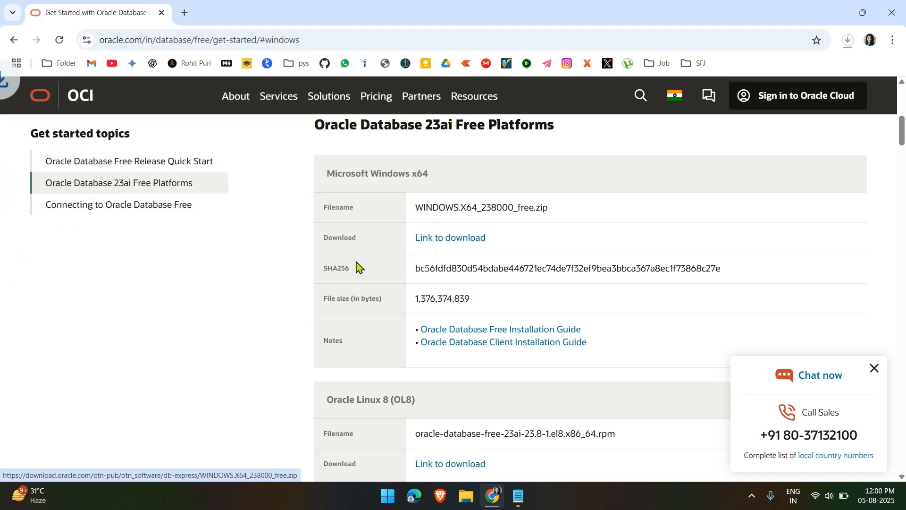
click(847, 42)
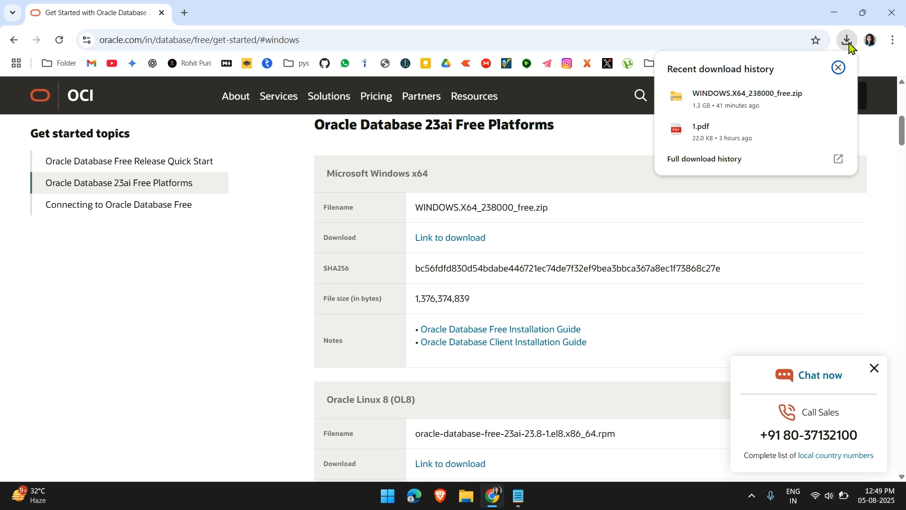
Show the finished WINDOWS.X64_238000_free.zip download in its D:\Software folder
mouse_move(697, 93)
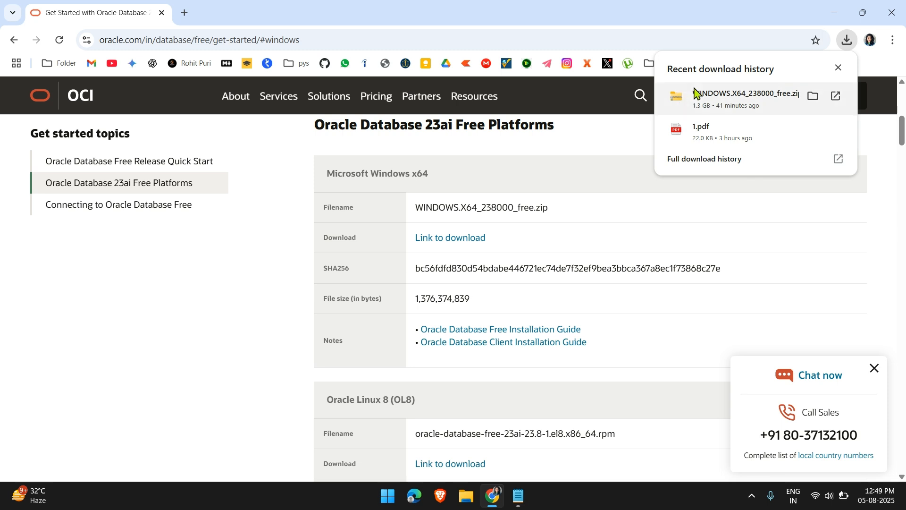
click(815, 97)
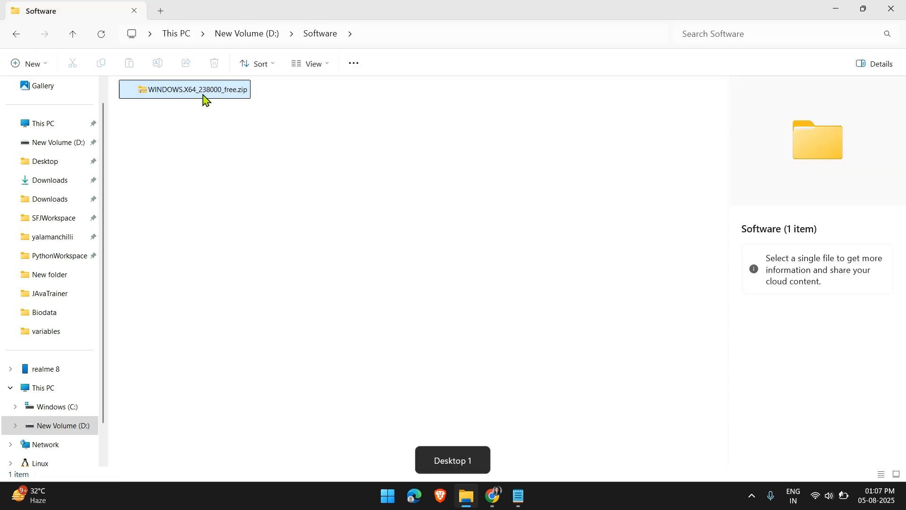
Extract the Oracle zip into the default WINDOWS.X64_238000_free folder and select the result
click(217, 90)
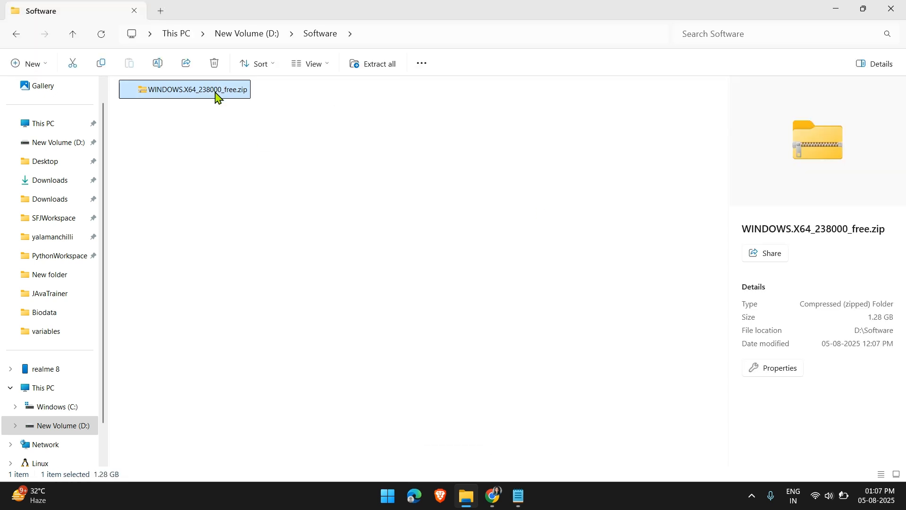
right_click(216, 94)
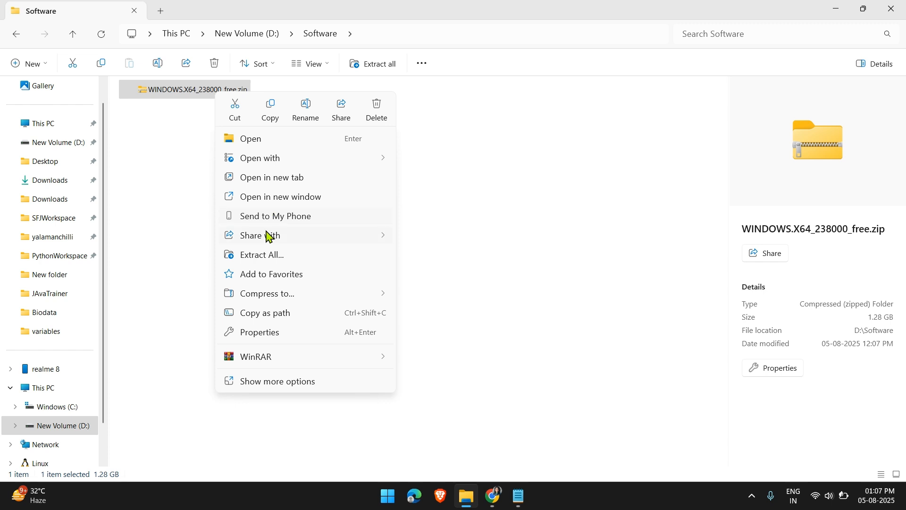
click(263, 254)
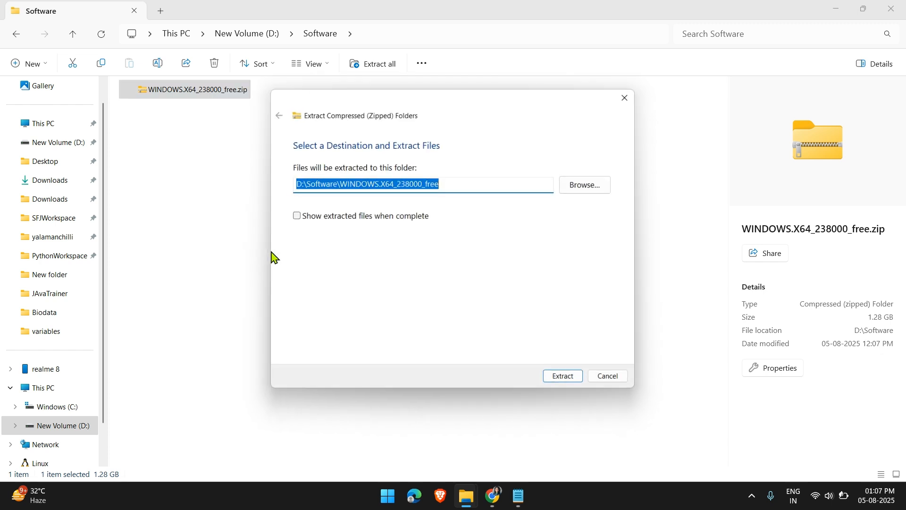
click(568, 378)
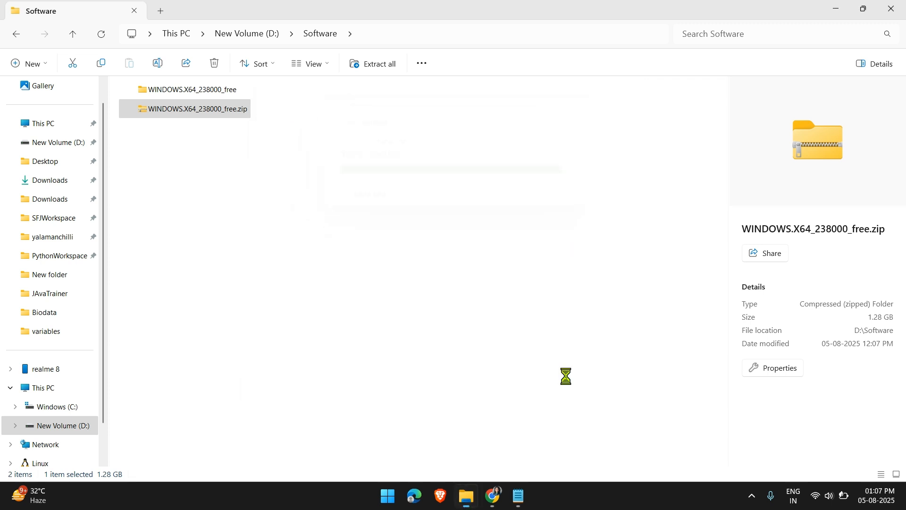
click(205, 93)
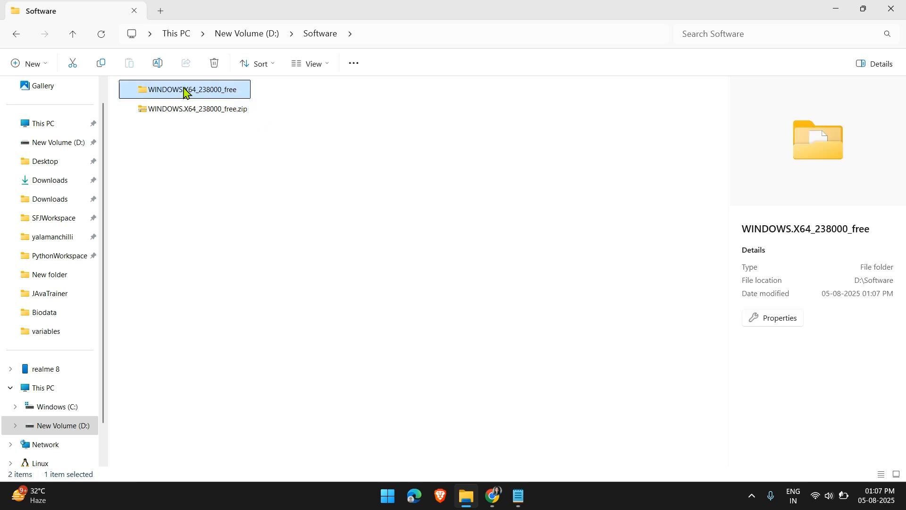
Run setup.exe from the extracted WINDOWS.X64_238000_free folder
double_click(187, 91)
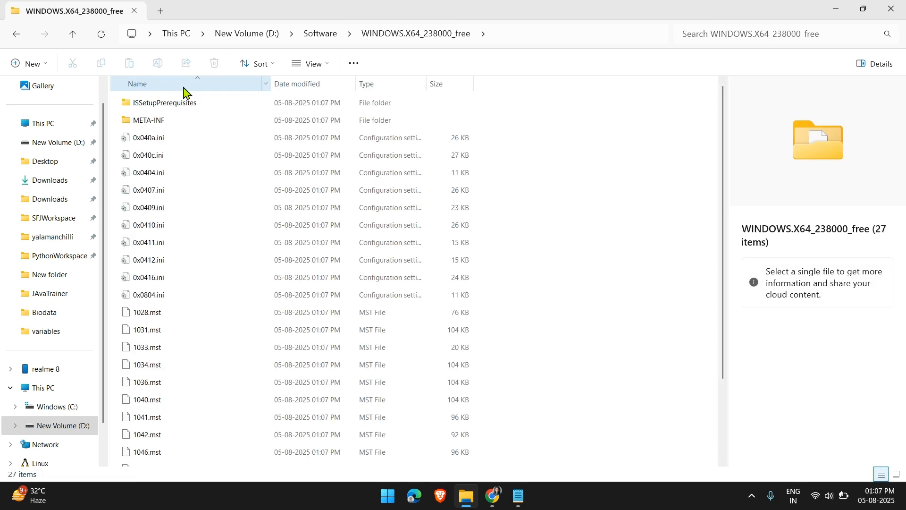
scroll(325, 357, down, 3)
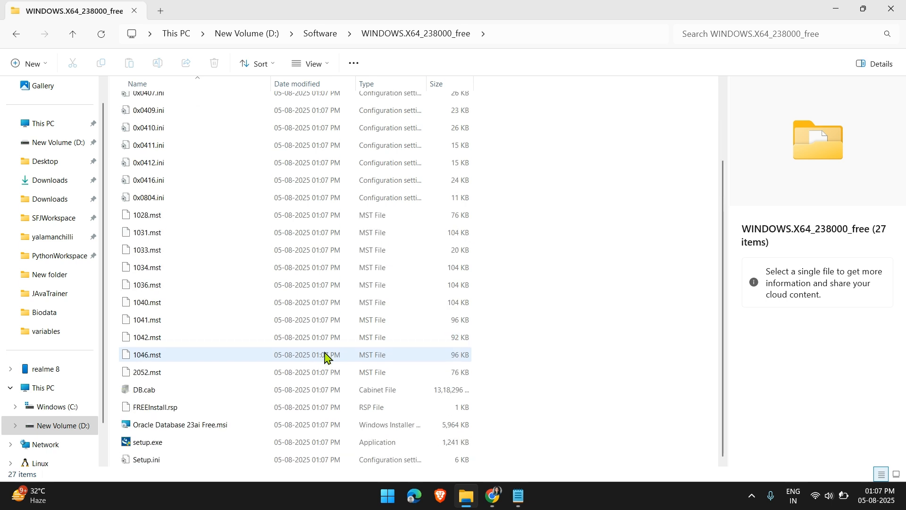
double_click(162, 446)
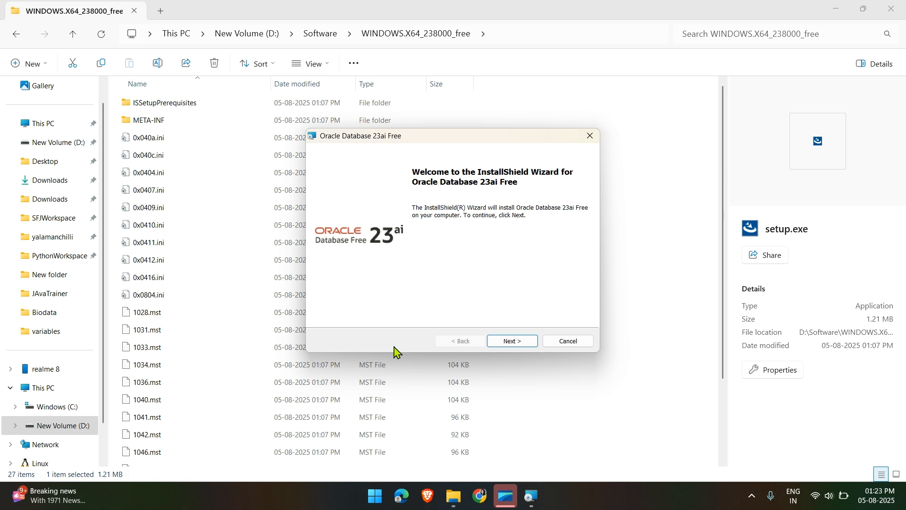
Accept the licence terms and keep the default installation folder
click(513, 340)
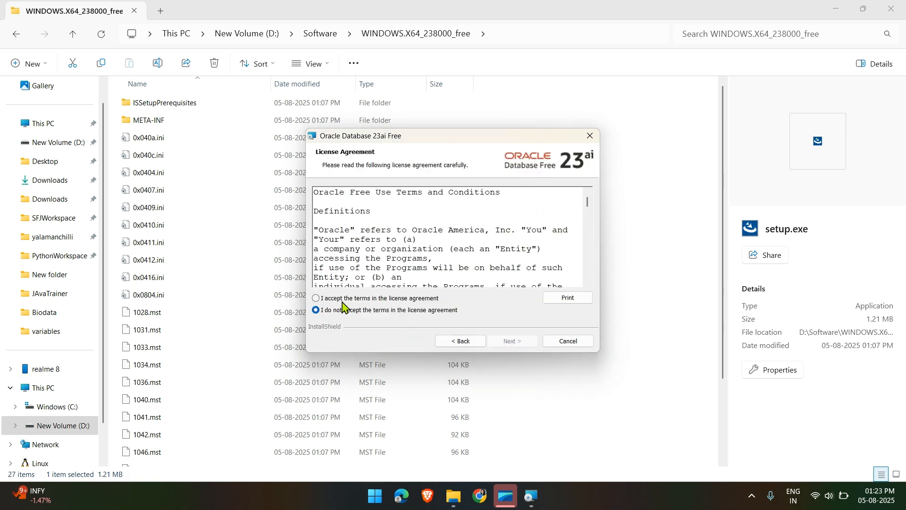
click(317, 298)
click(523, 341)
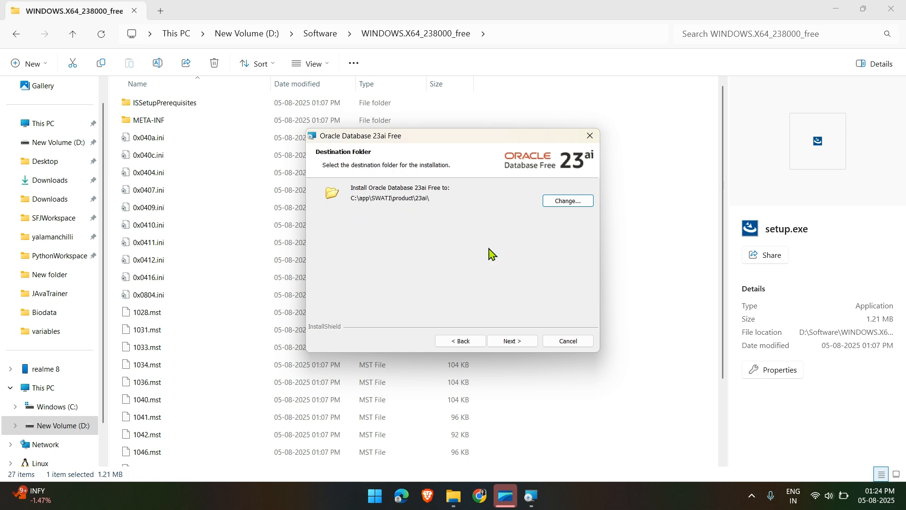
click(526, 340)
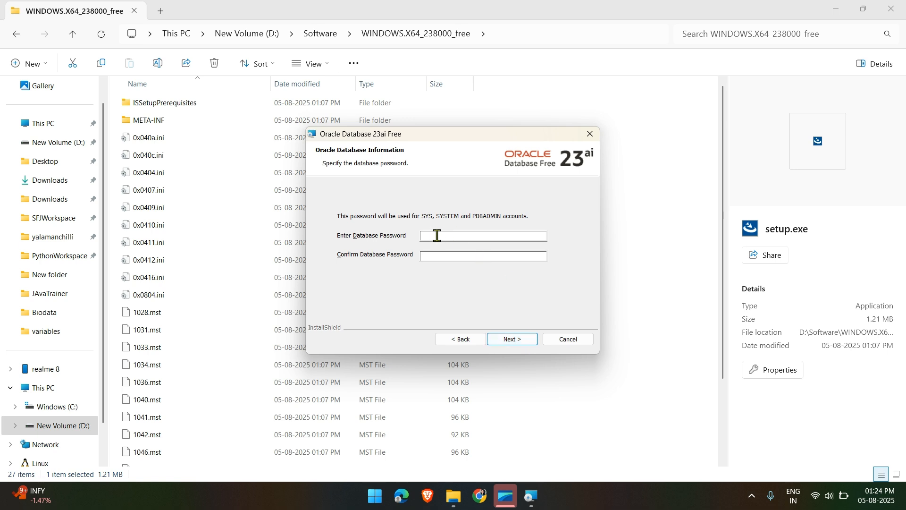
Enter and confirm the database password, then continue to the installation summary
click(438, 236)
text(1234)
click(440, 255)
text(1234)
click(511, 344)
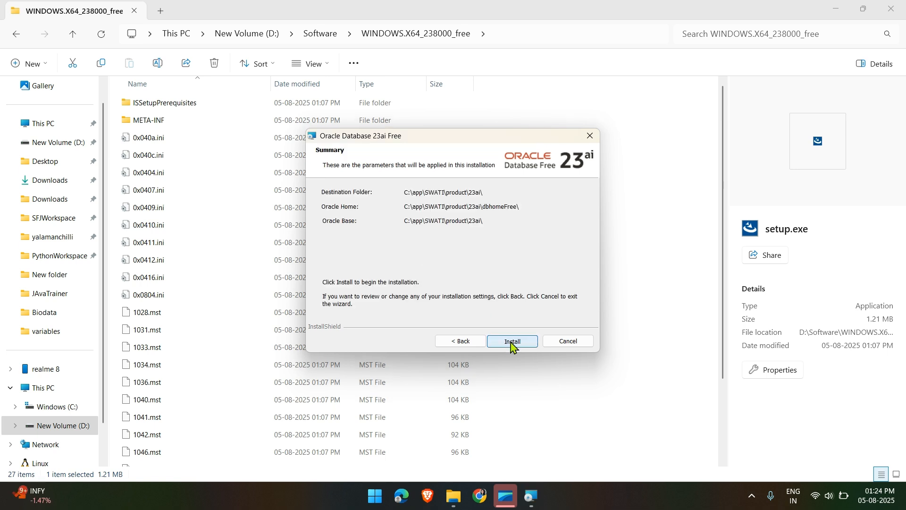
Install Oracle Database Free, close the wizard on success, and open the Start menu
click(513, 343)
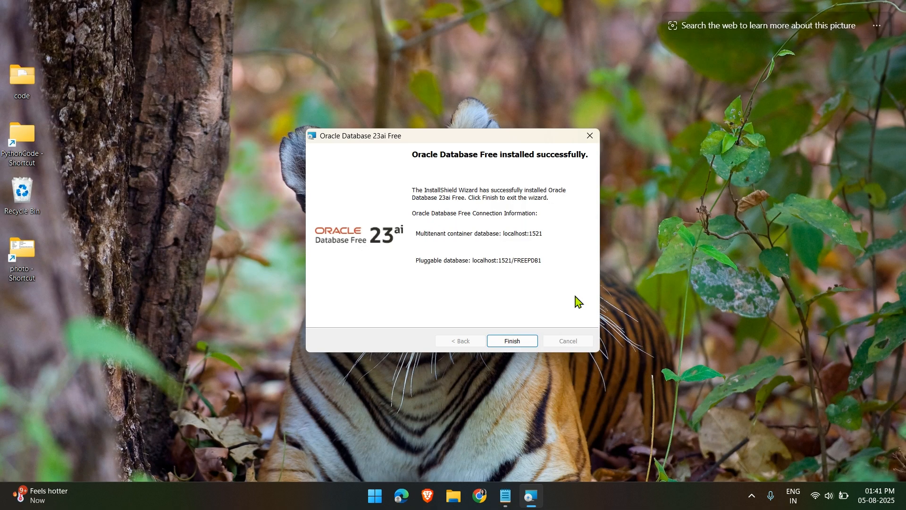
click(514, 344)
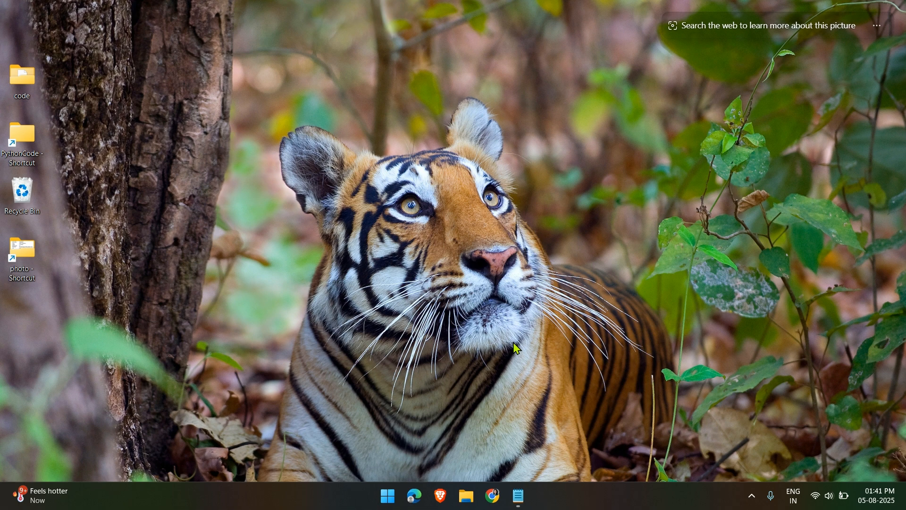
key(super)
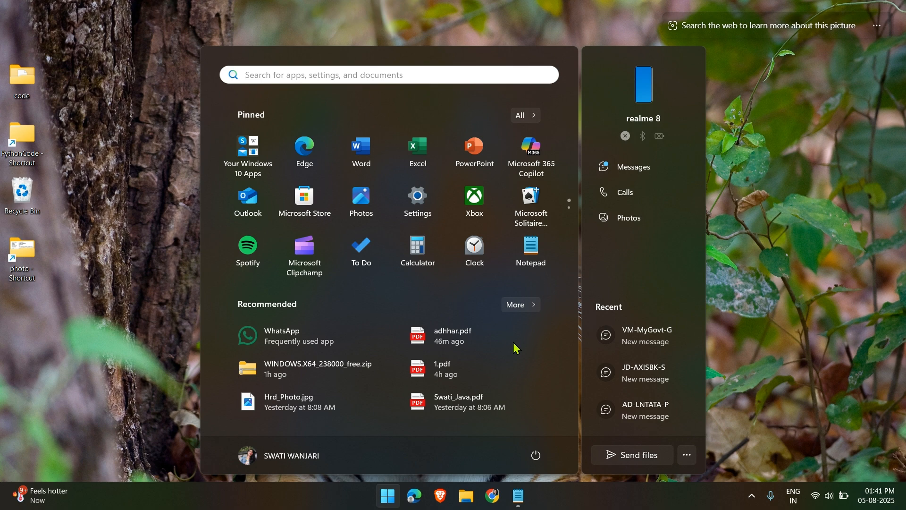
Open Command Prompt and connect to the database with 'sqlplus / as sysdba'
text(cmd)
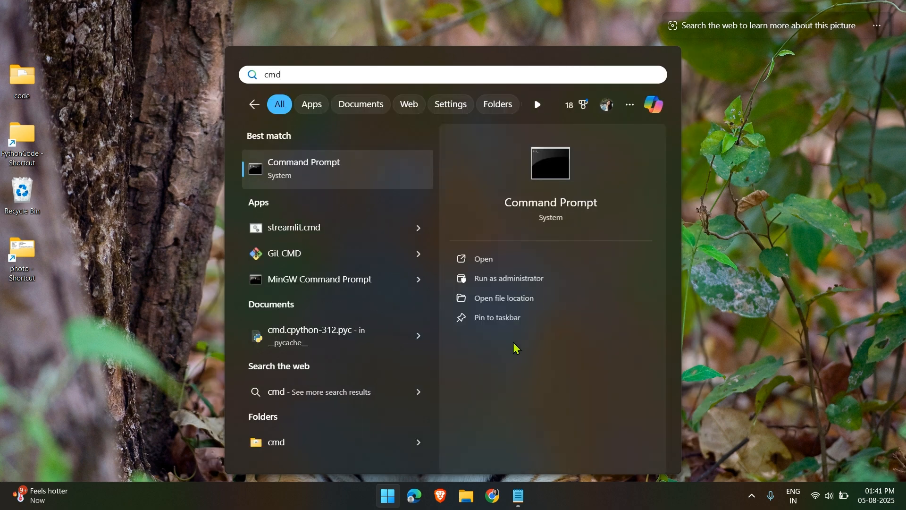
key(Return)
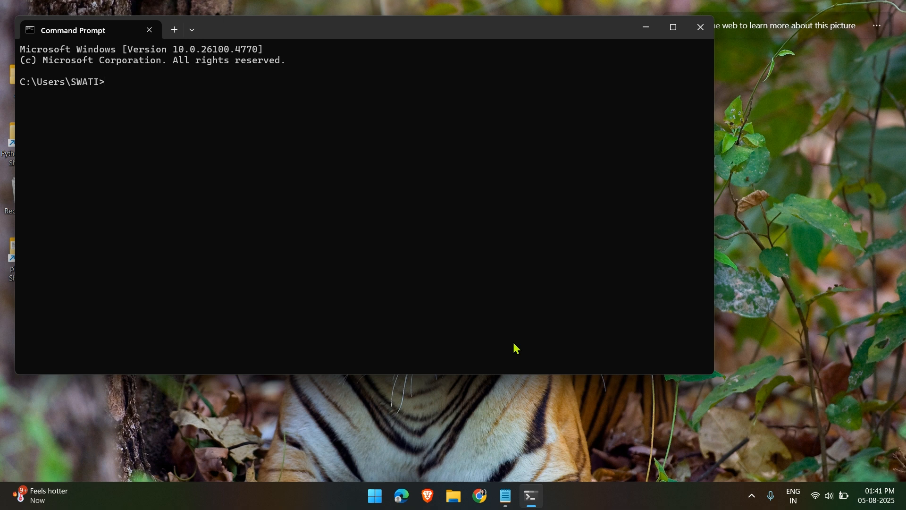
text(sqlplus / as sysdba)
key(Return)
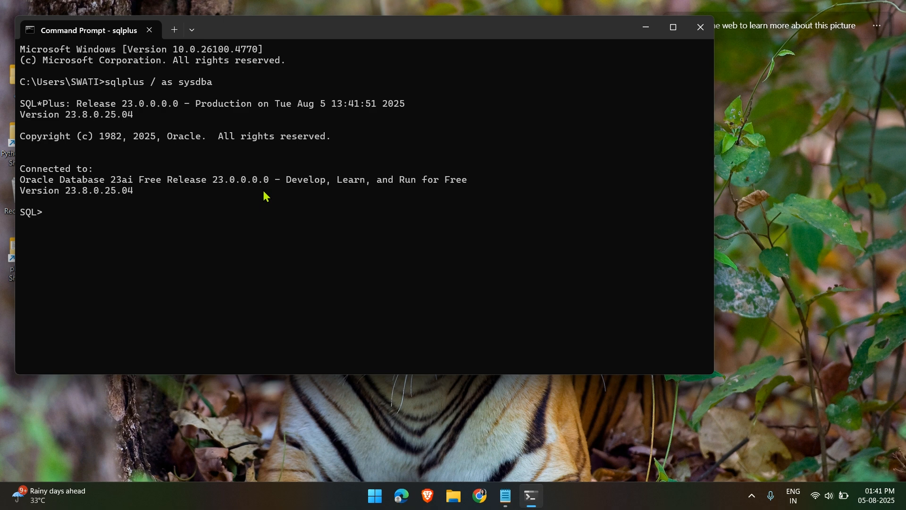
key(super)
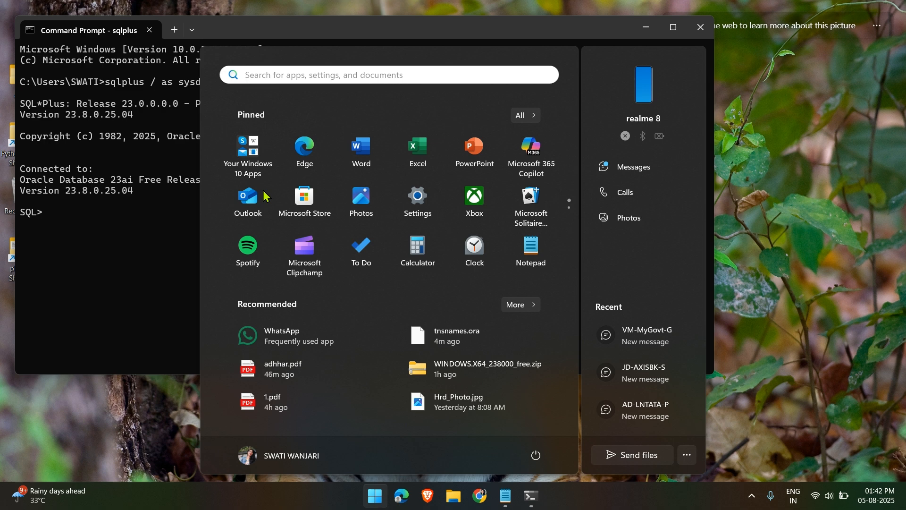
Launch SQL Plus and log in as the system user with its password
text(sql)
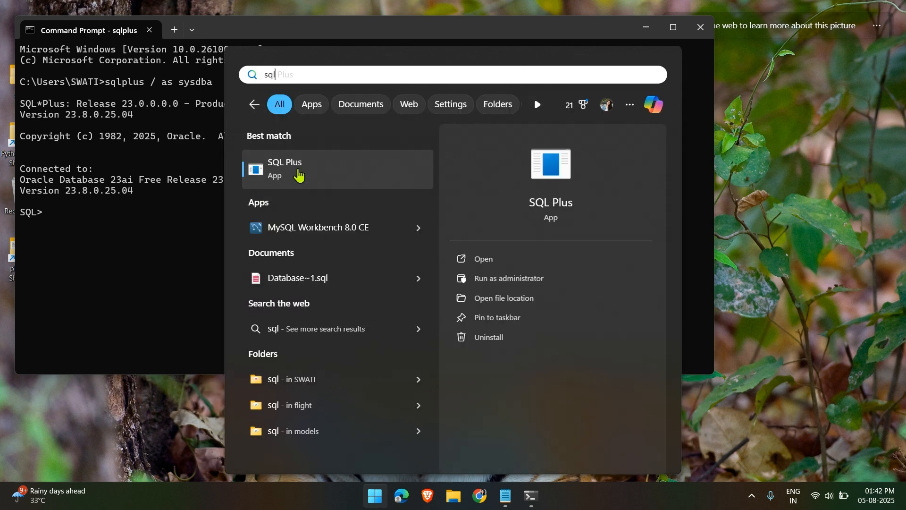
click(299, 175)
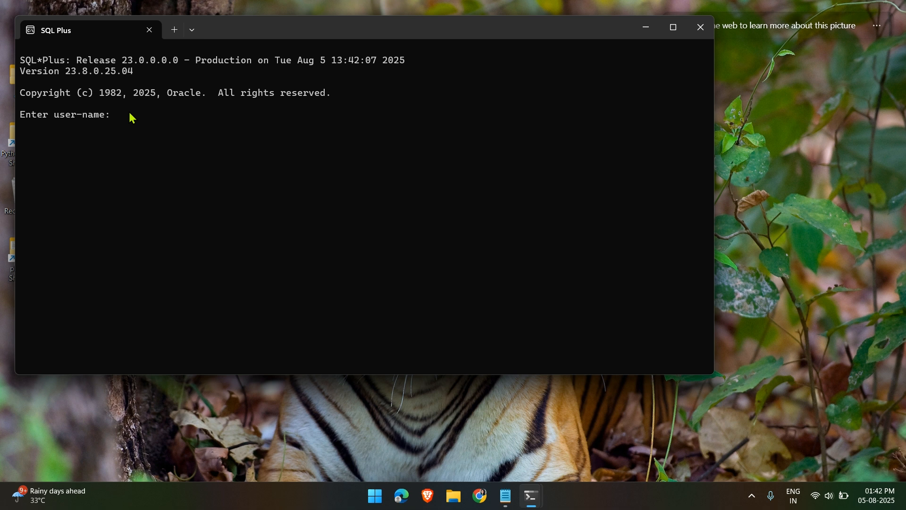
text(system)
key(Return)
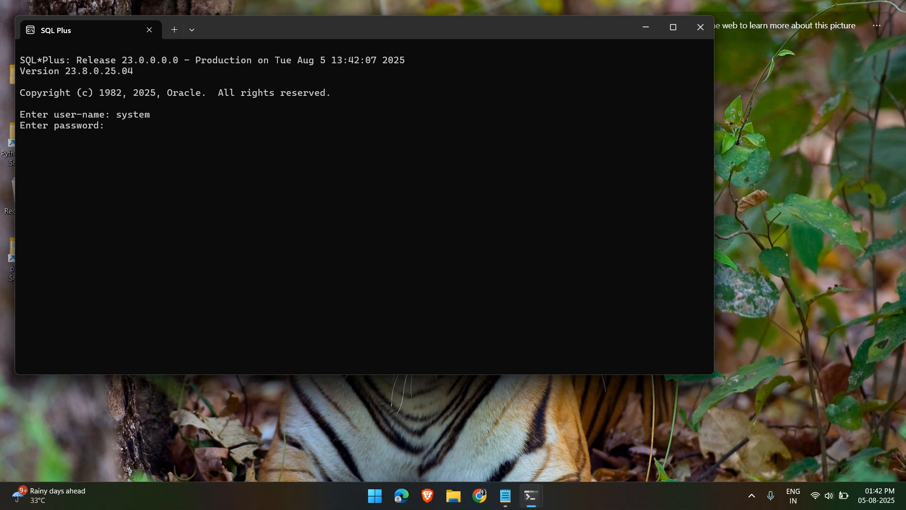
key(Return)
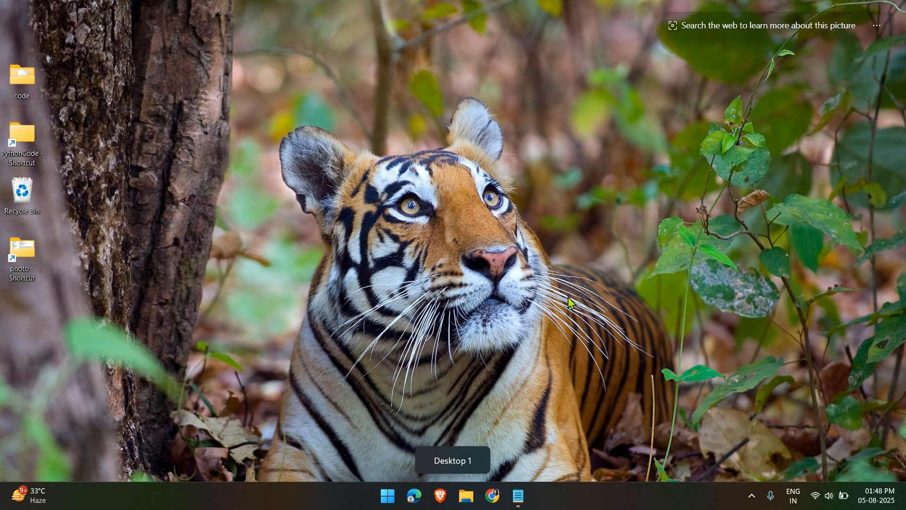
Open Task Manager maximized and switch to its Details process list
key(super)
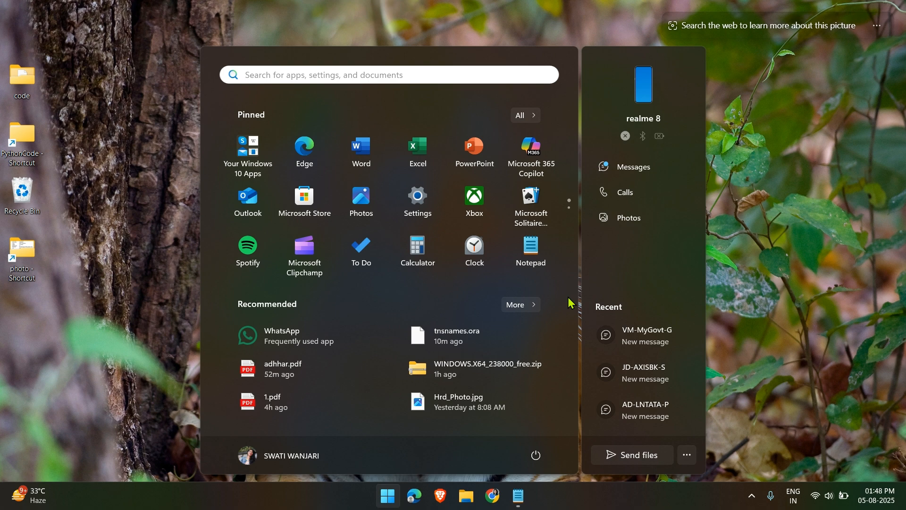
text(tas)
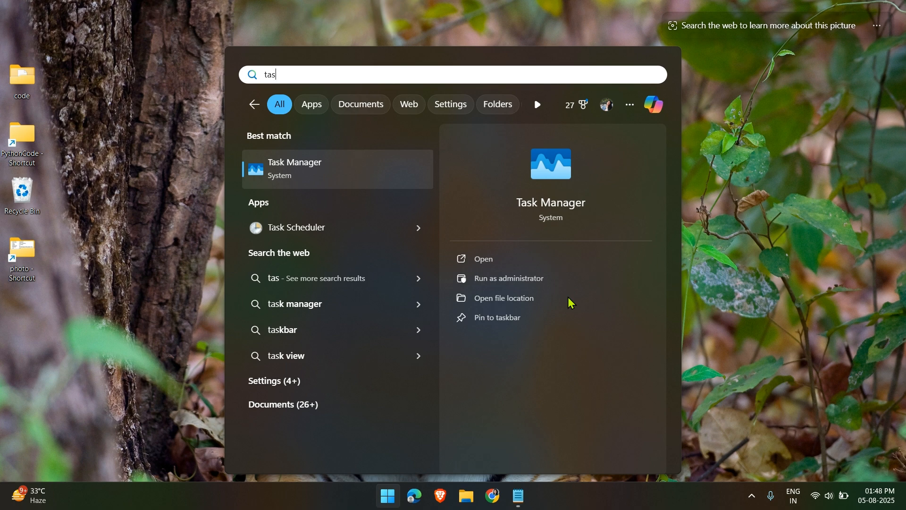
key(Escape)
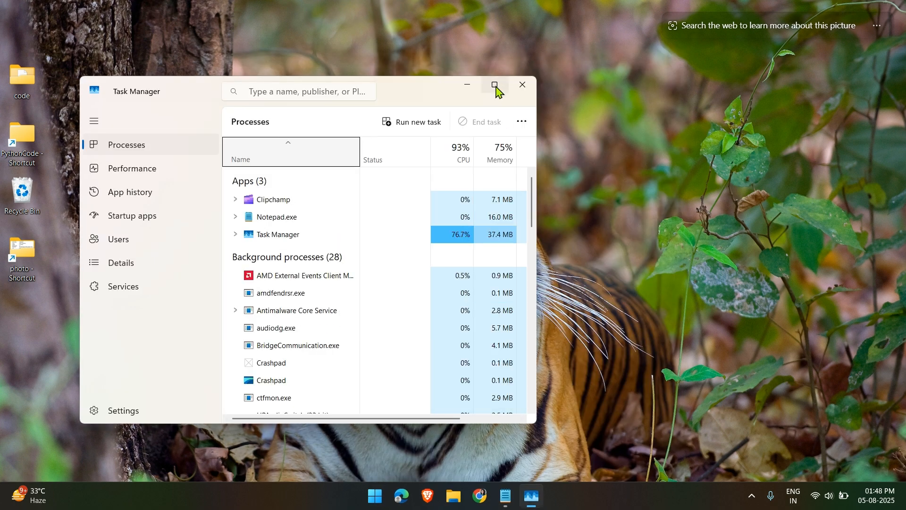
click(497, 86)
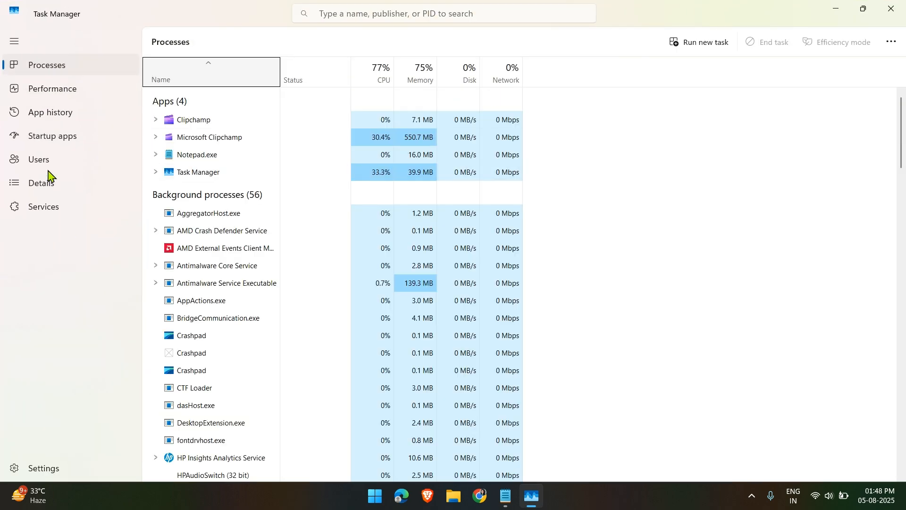
click(42, 189)
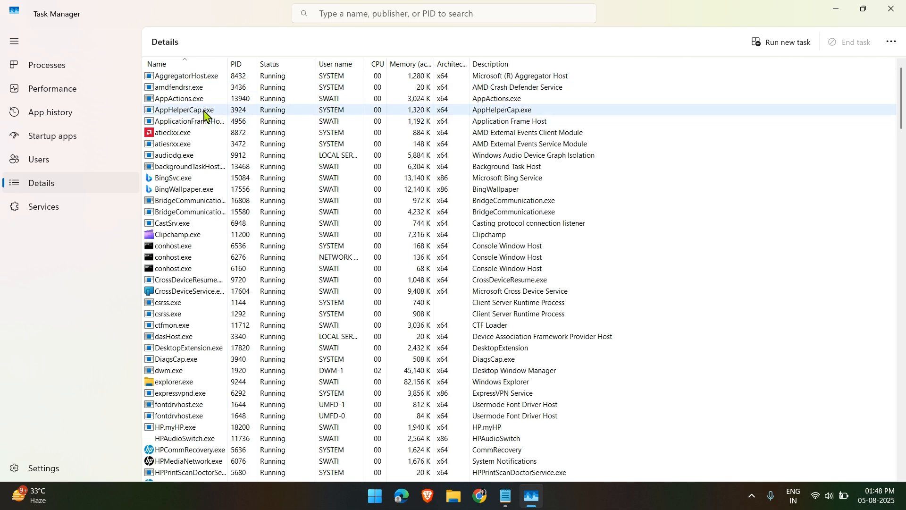
Select the oracle.exe process and bring up its context menu
click(192, 90)
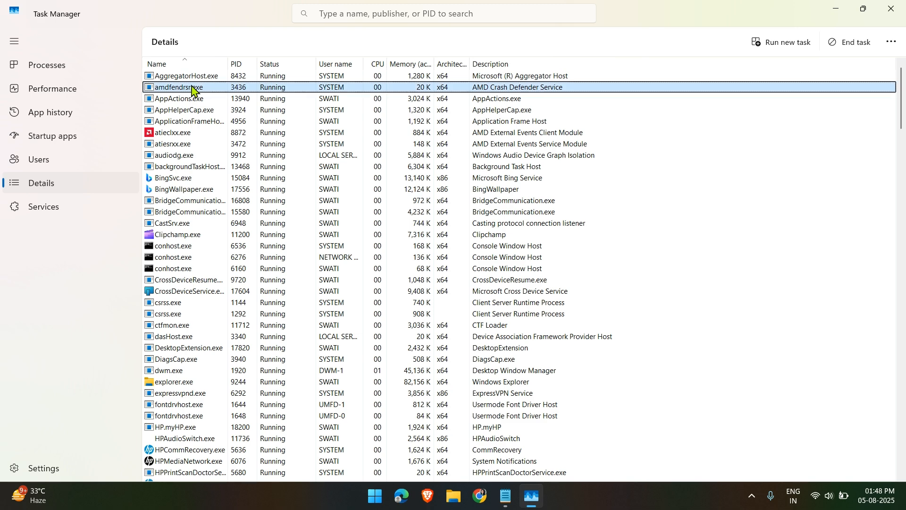
key(o)
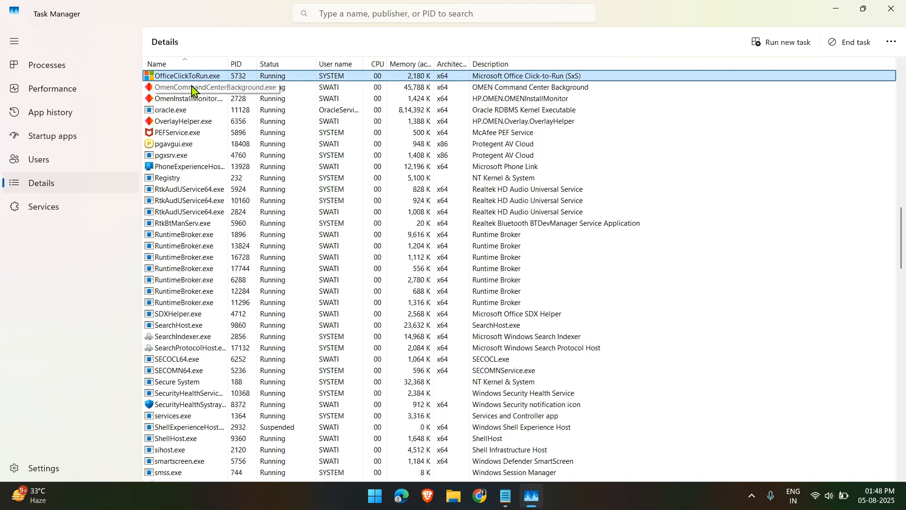
click(174, 111)
right_click(175, 112)
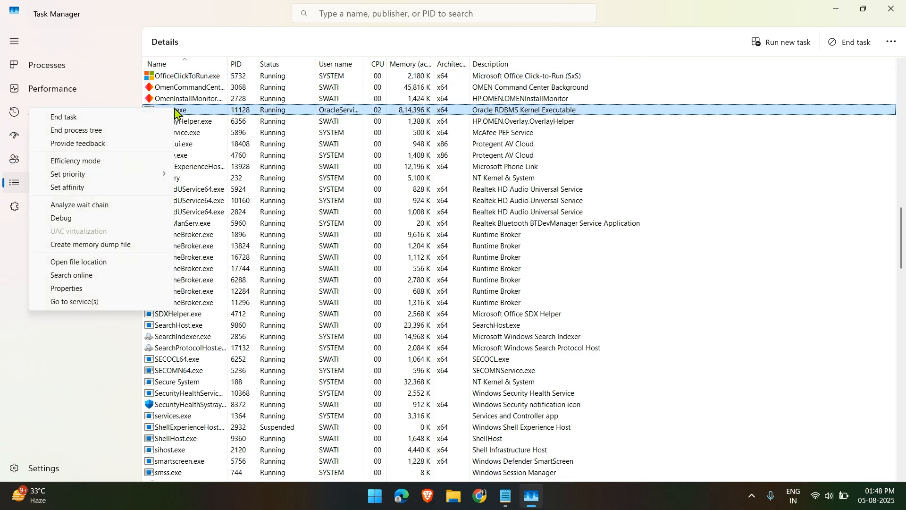
Go from oracle.exe's folder to dbhomeFree\network\admin
click(105, 263)
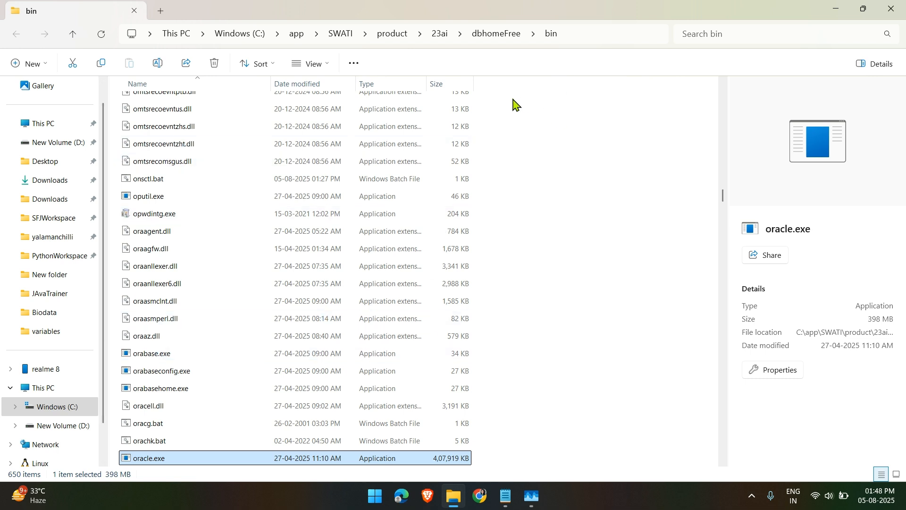
scroll(515, 104, up, 7)
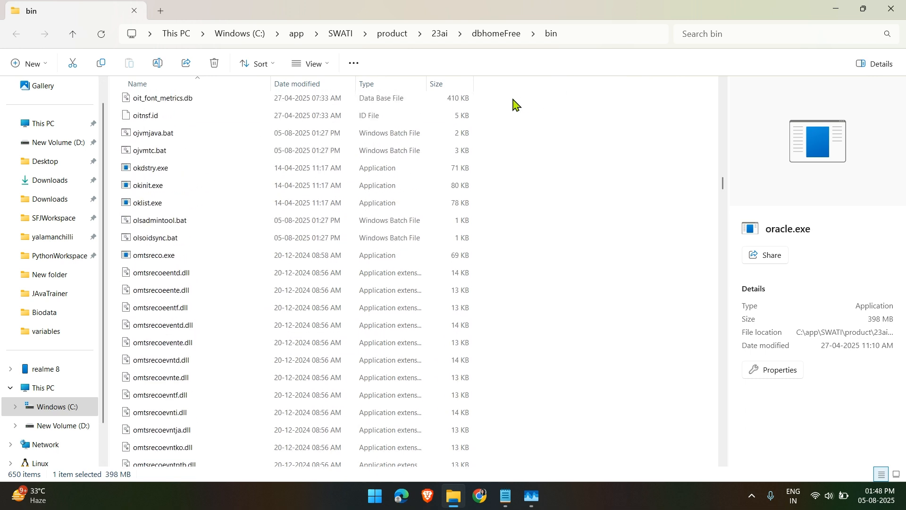
click(496, 35)
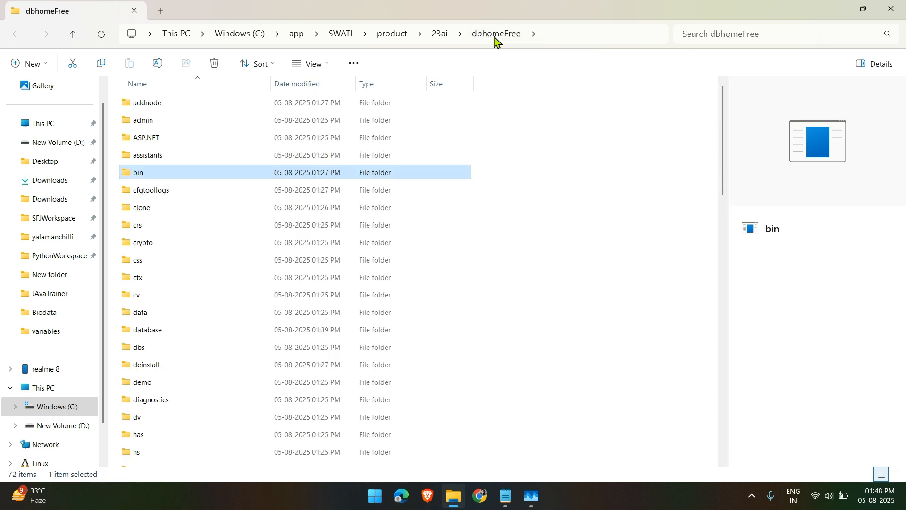
click(267, 384)
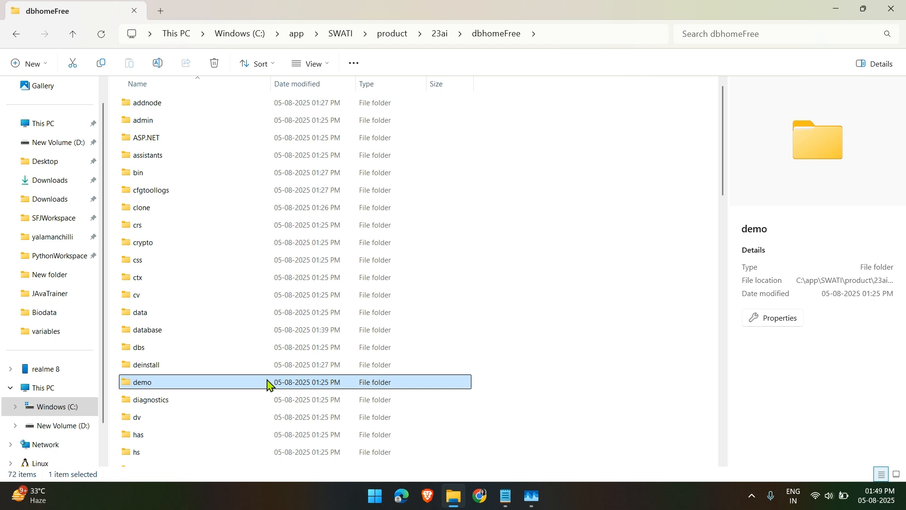
key(n)
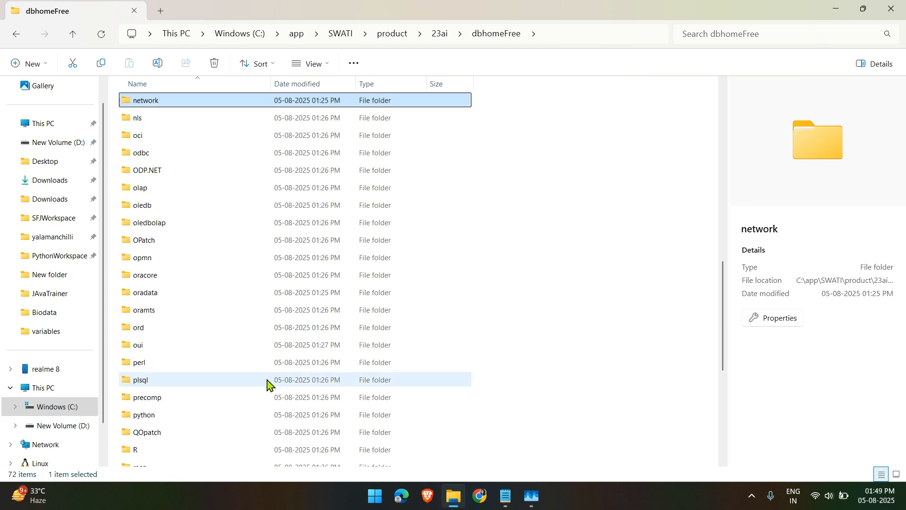
double_click(198, 107)
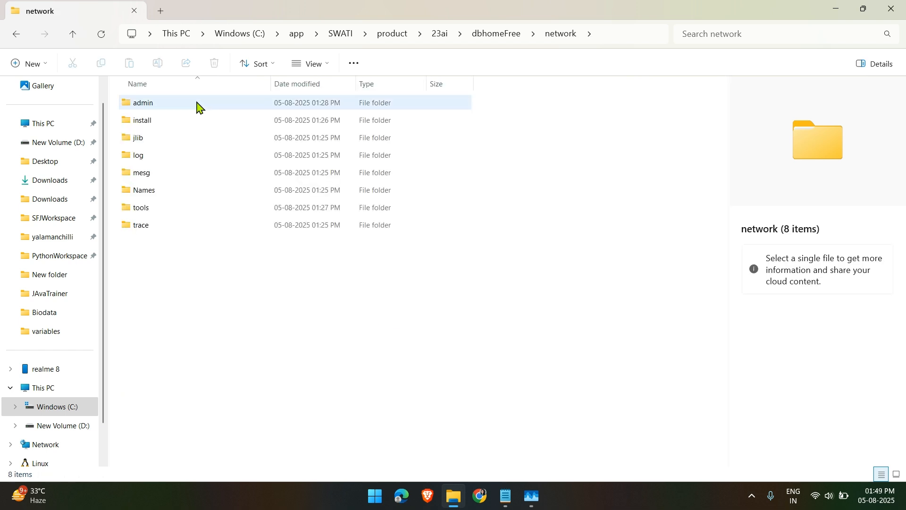
double_click(179, 106)
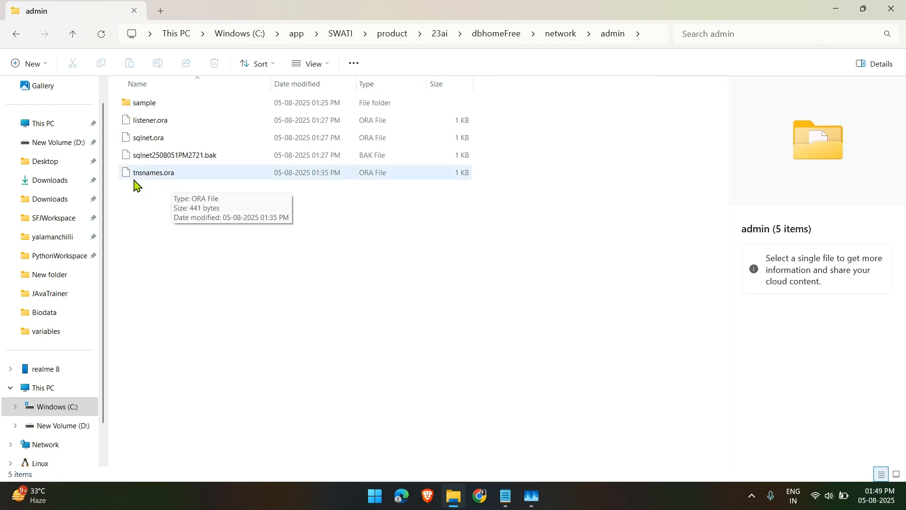
Open tnsnames.ora and choose Notepad as the app
right_click(179, 180)
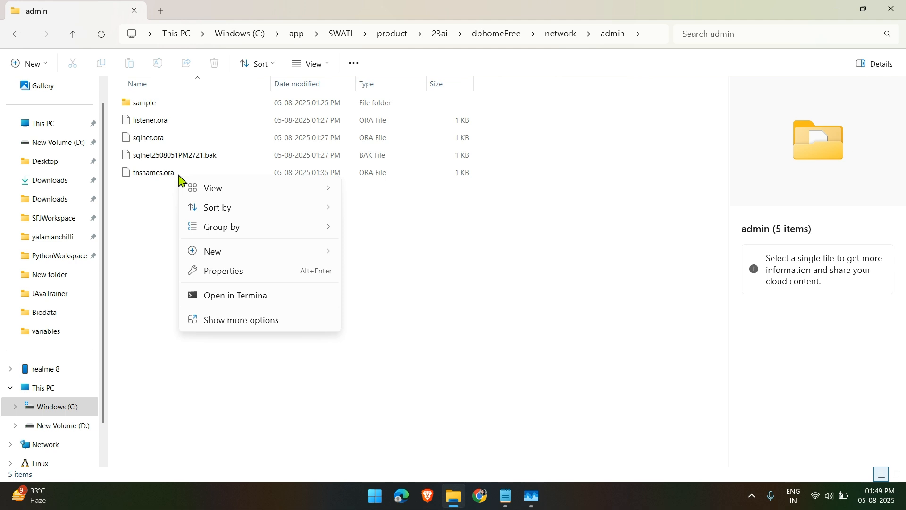
key(Escape)
double_click(179, 172)
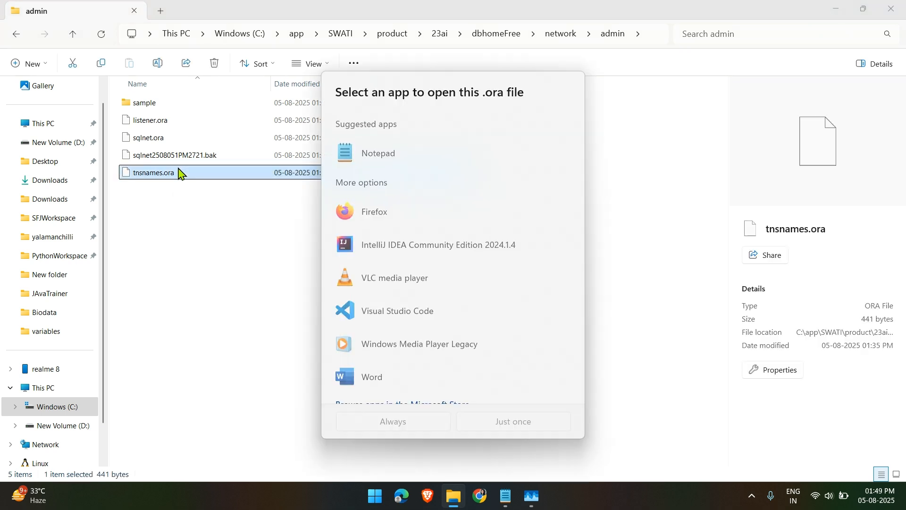
click(379, 157)
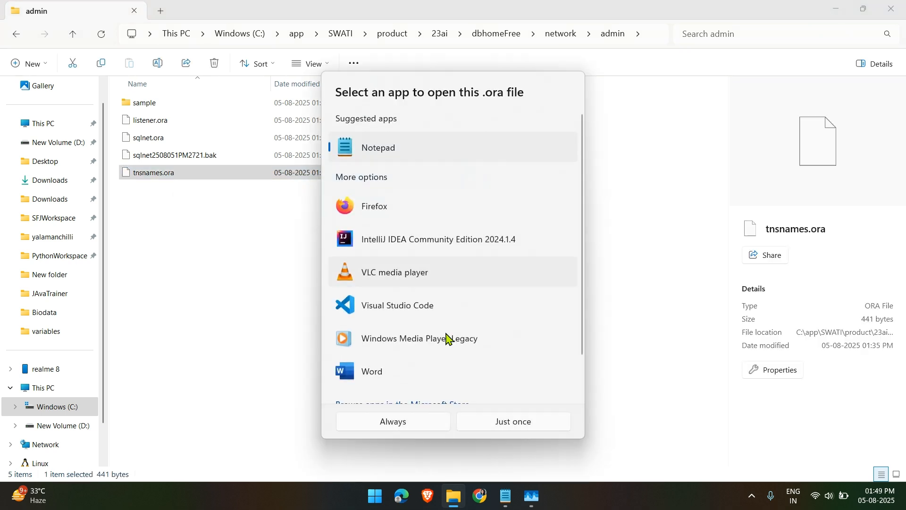
Open tnsnames.ora in Notepad just once and maximize the window
click(520, 427)
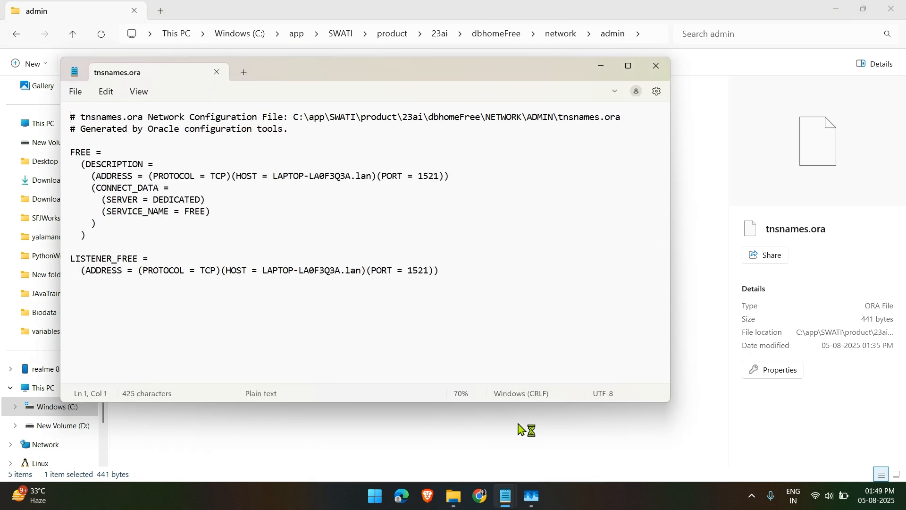
click(628, 67)
scroll(495, 196, up, 4)
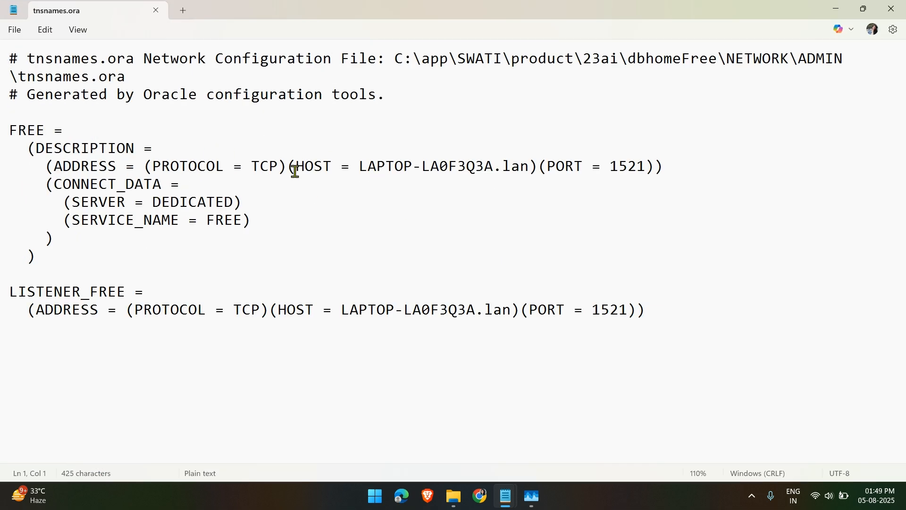
Highlight the HOST/PORT 1521 line, the FREE service name, then the whole DESCRIPTION block
drag(295, 171, 513, 178)
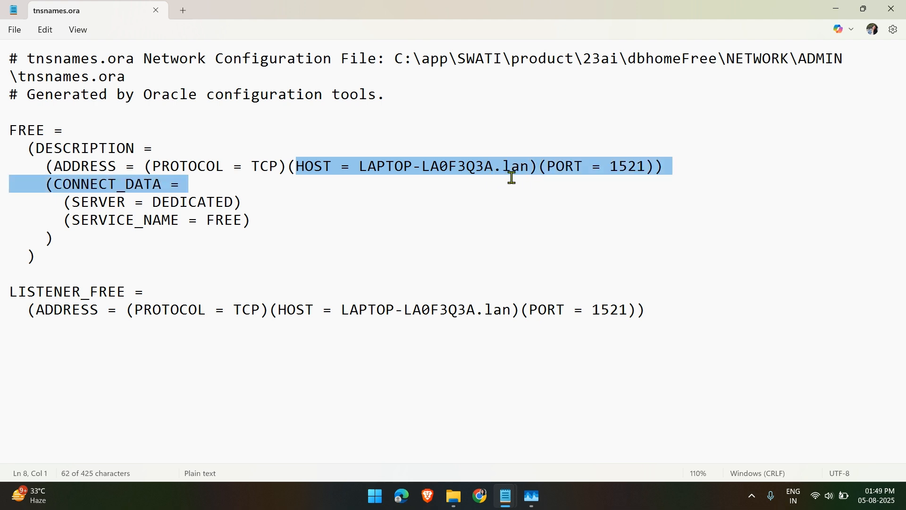
click(602, 236)
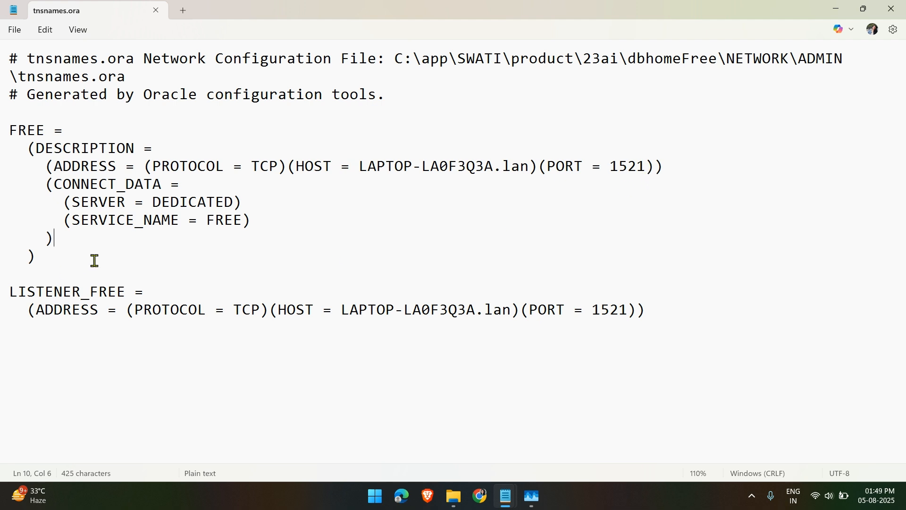
double_click(206, 221)
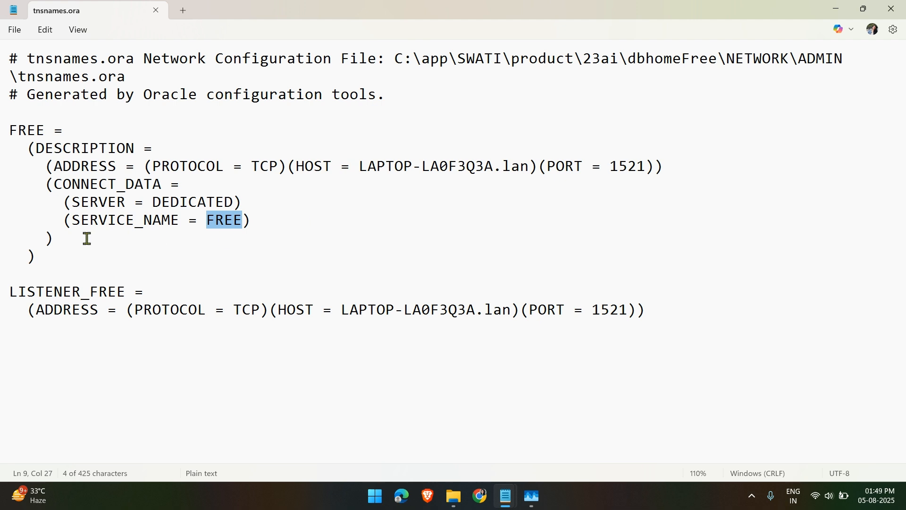
click(78, 249)
drag(78, 250, 1, 146)
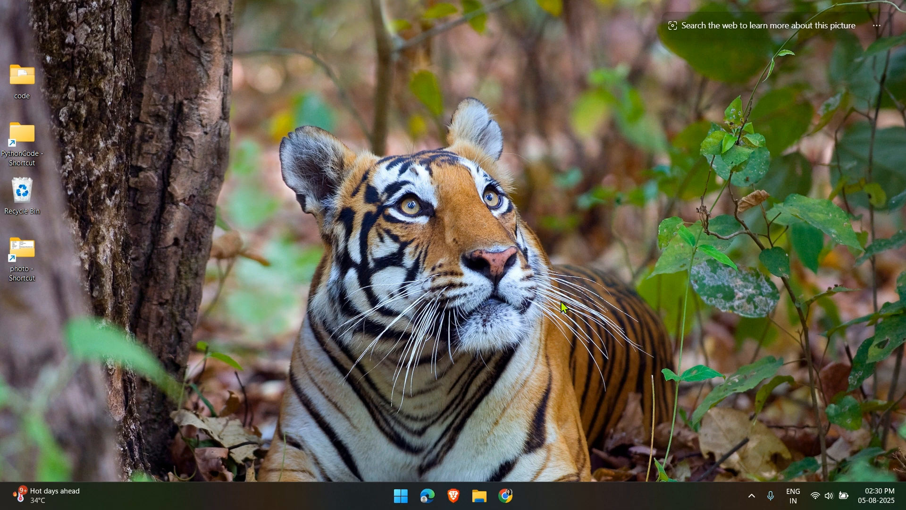
Google 'download sql developer' in Chrome and open Oracle's SQL Developer 24.3.1 Downloads page
click(507, 496)
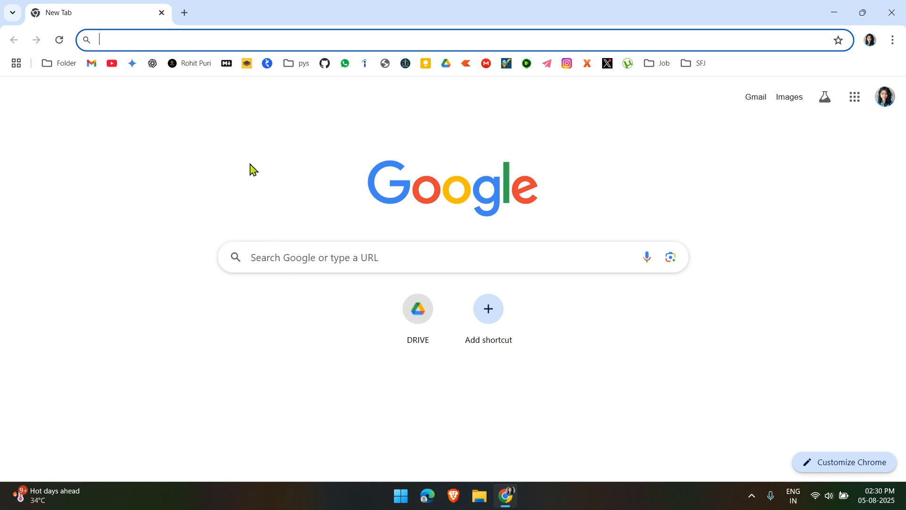
click(196, 42)
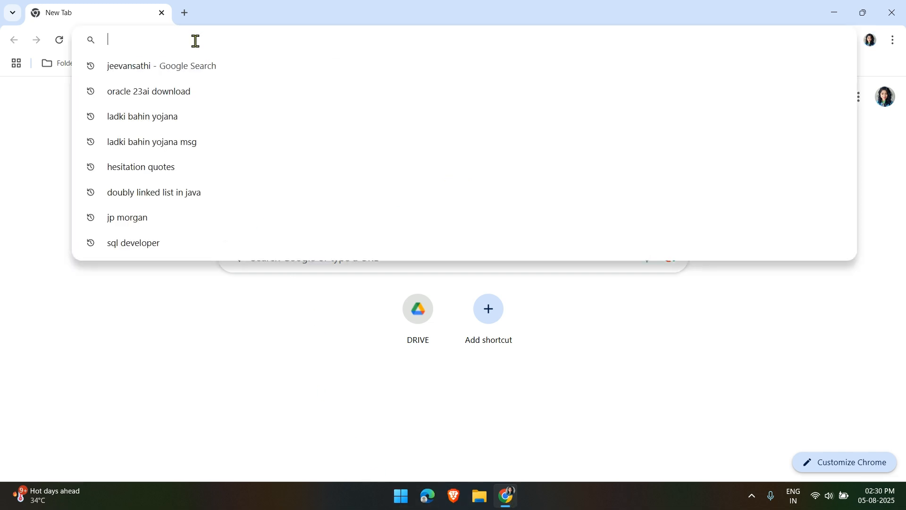
text(dow)
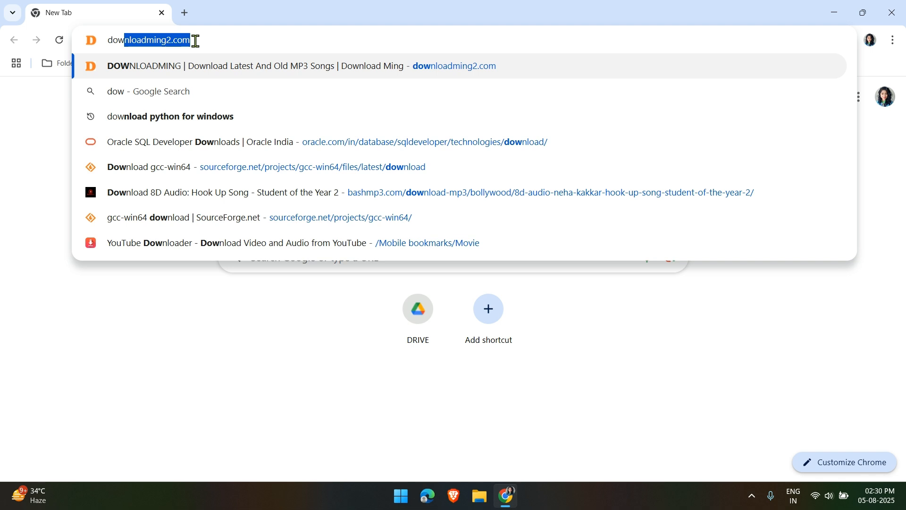
text(unlo)
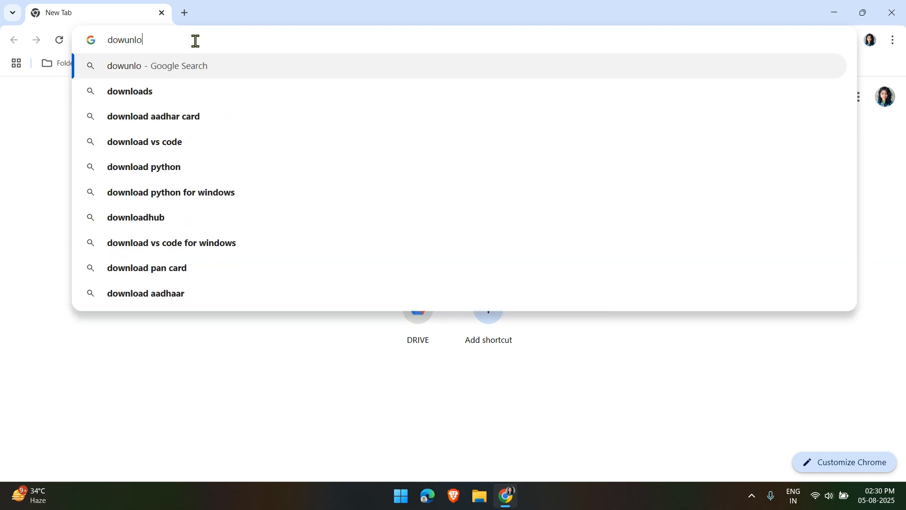
text(as)
key(BackSpace)
text(d)
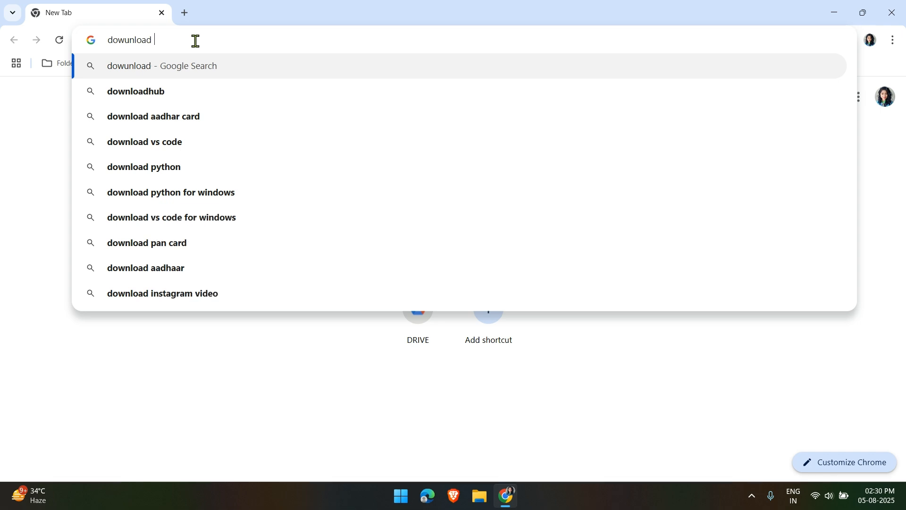
text( sq)
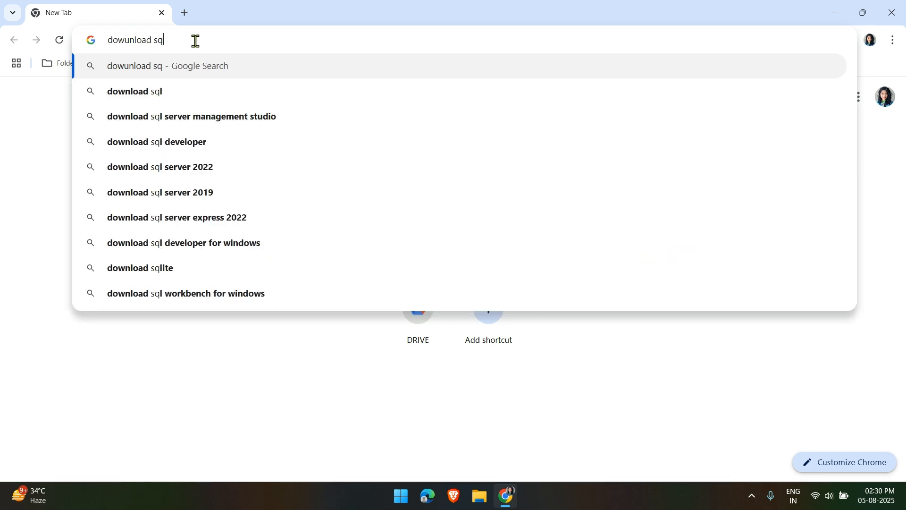
click(209, 144)
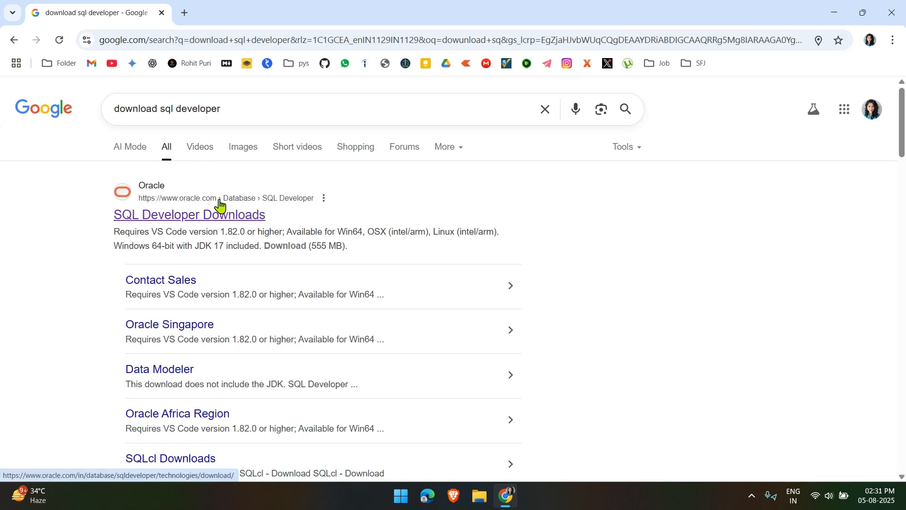
click(205, 217)
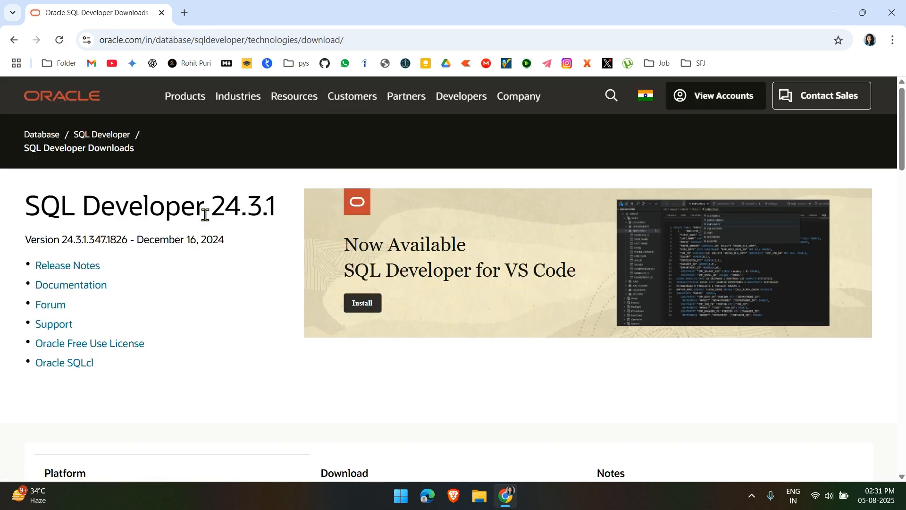
Save the 555 MB Windows 64-bit with JDK 17 zip to D:\Software and show it in its folder
scroll(324, 318, down, 5)
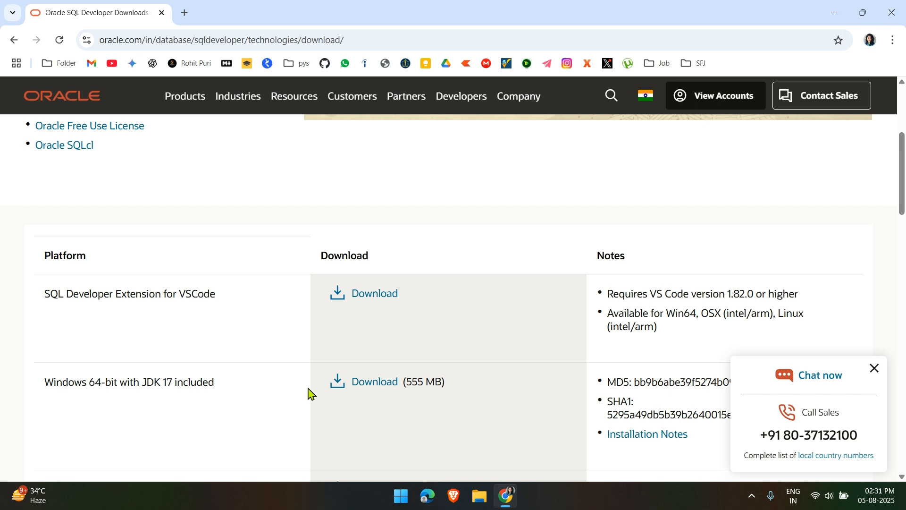
click(384, 388)
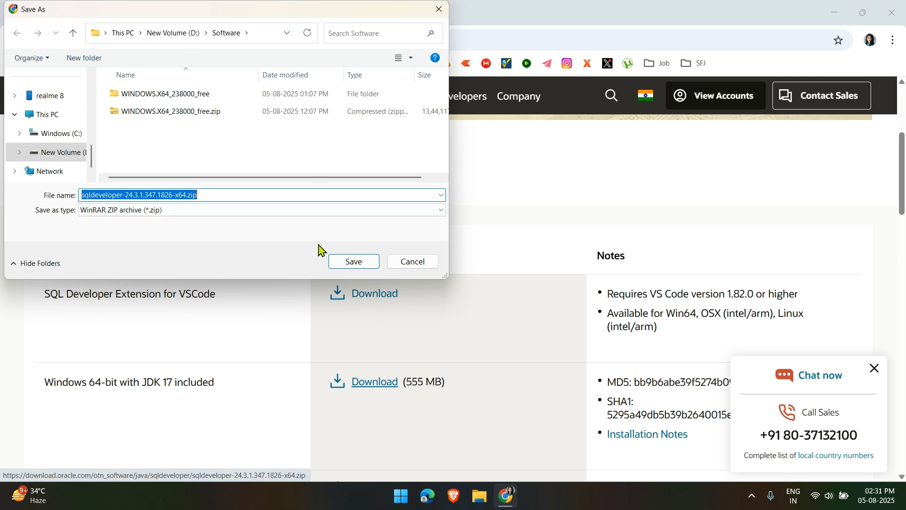
click(355, 262)
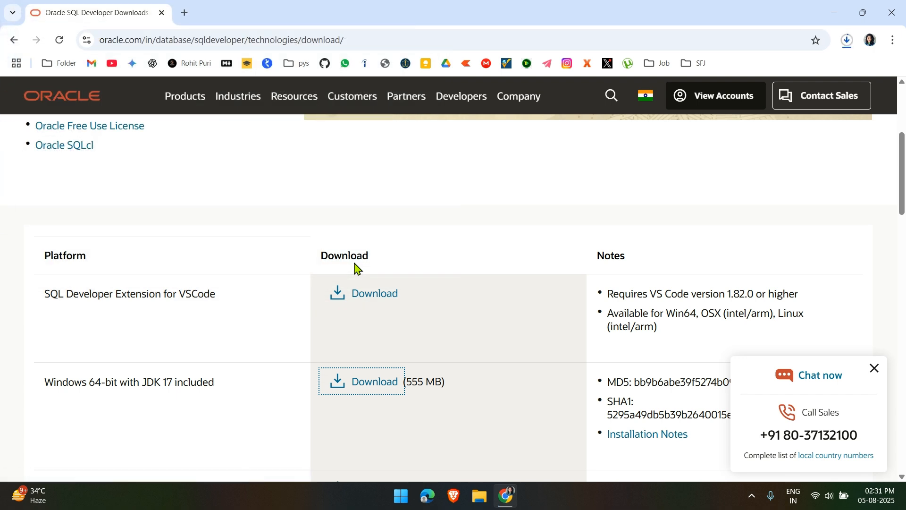
click(845, 46)
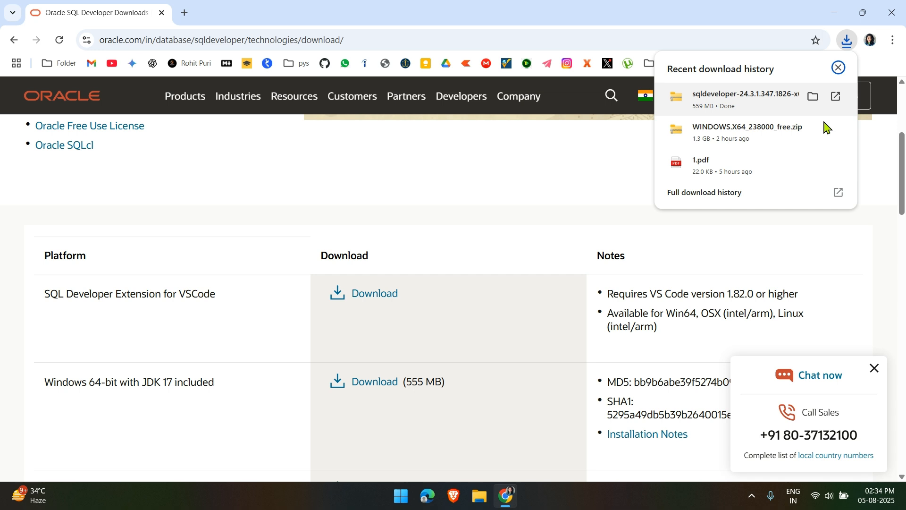
click(813, 96)
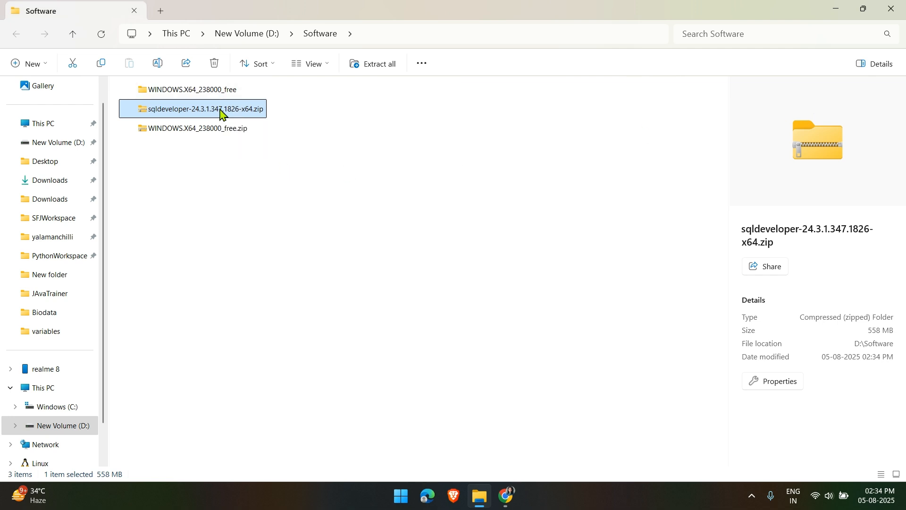
Extract sqldeveloper-24.3.1.347.1826-x64.zip in D:\Software and open the extracted sqldeveloper folder
right_click(221, 113)
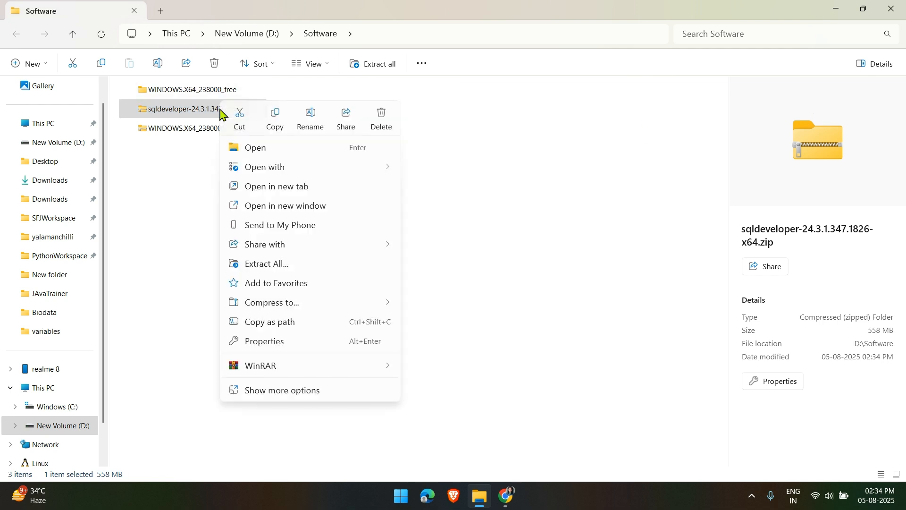
click(302, 268)
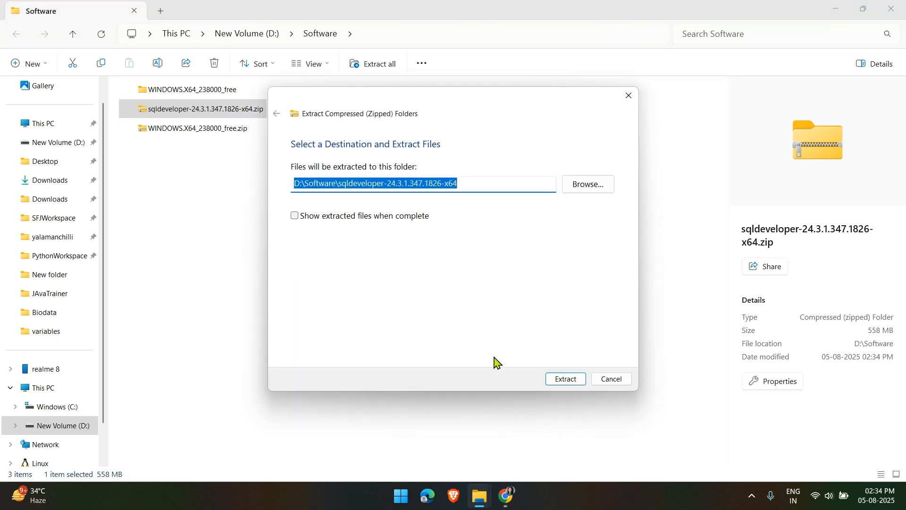
click(568, 380)
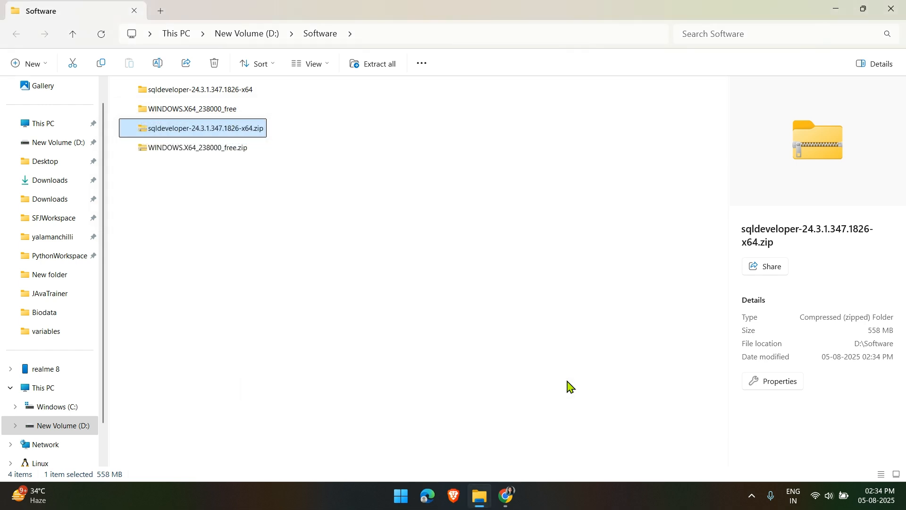
double_click(225, 104)
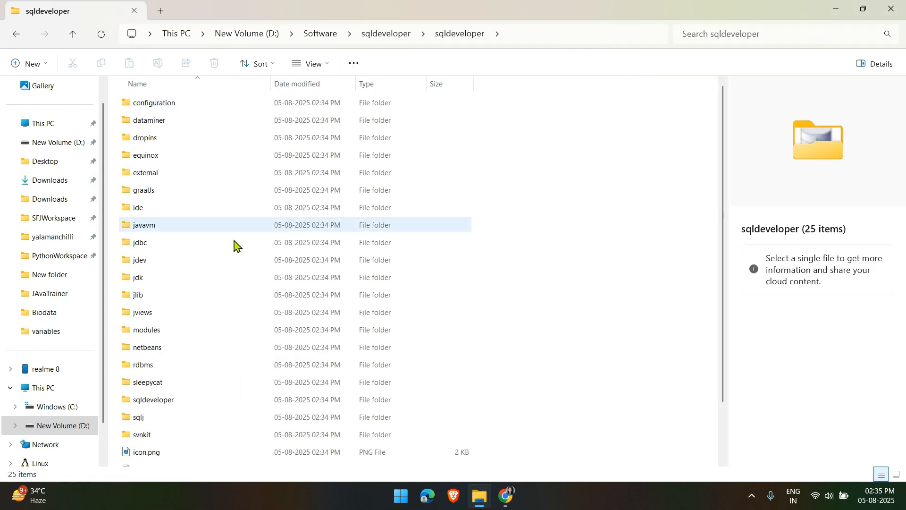
Select the inner sqldeveloper folder inside the extracted package for copying
scroll(250, 307, down, 2)
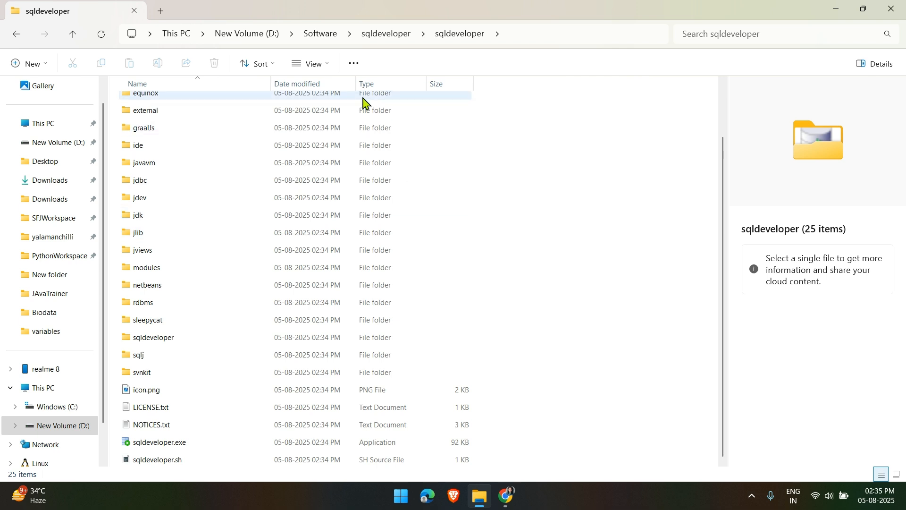
click(390, 36)
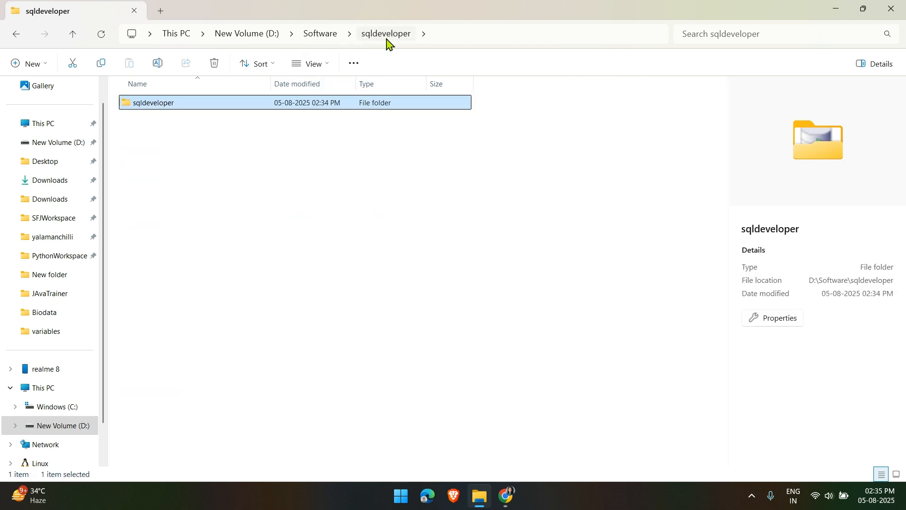
click(328, 39)
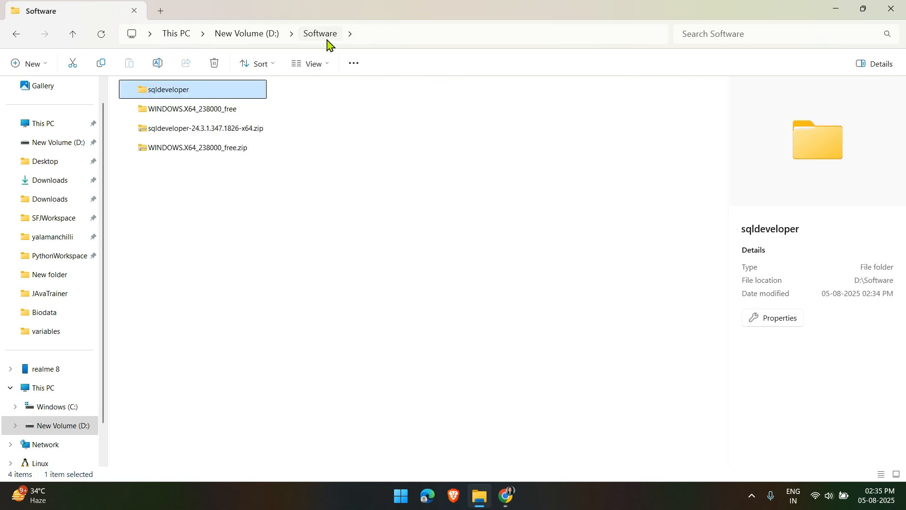
double_click(212, 100)
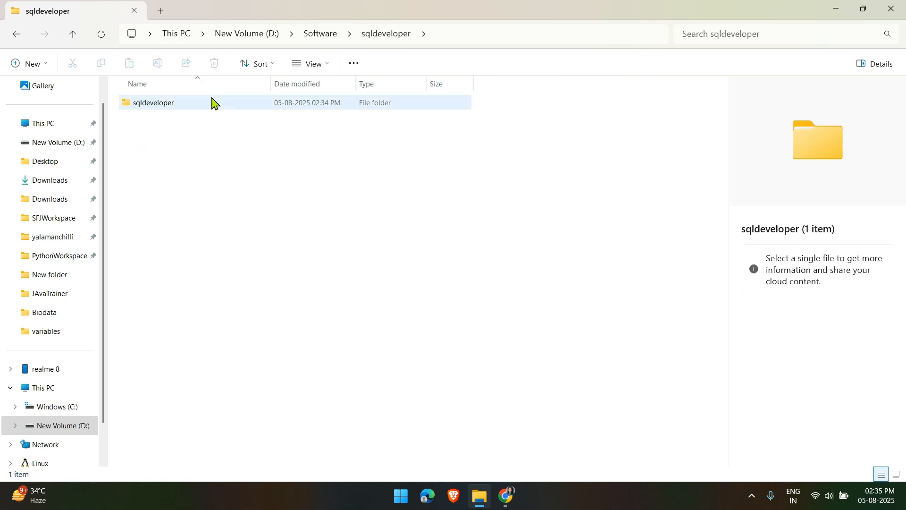
click(222, 108)
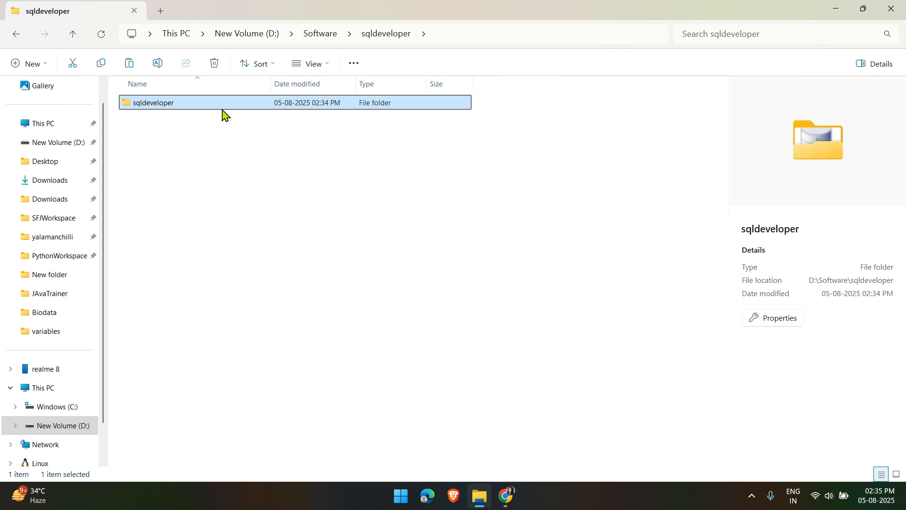
click(323, 34)
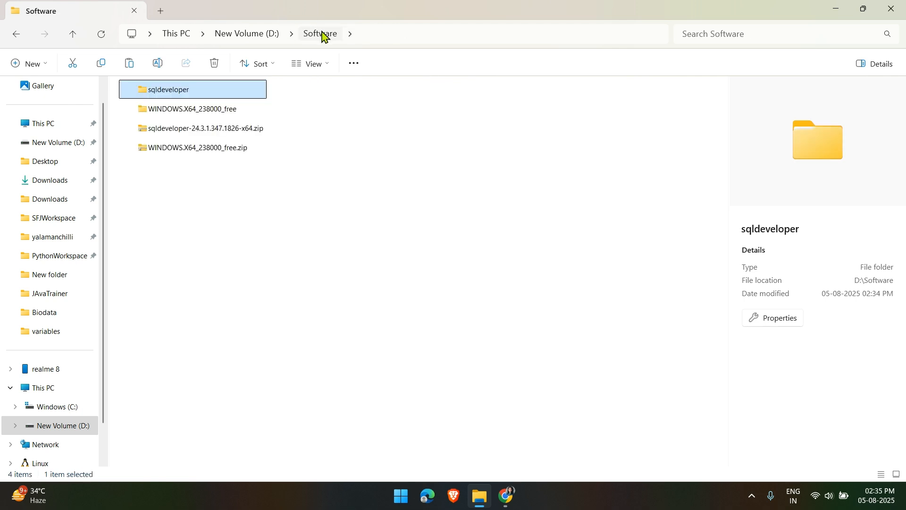
Paste the sqldeveloper folder into C:\Program Files, granting administrator permission
click(170, 42)
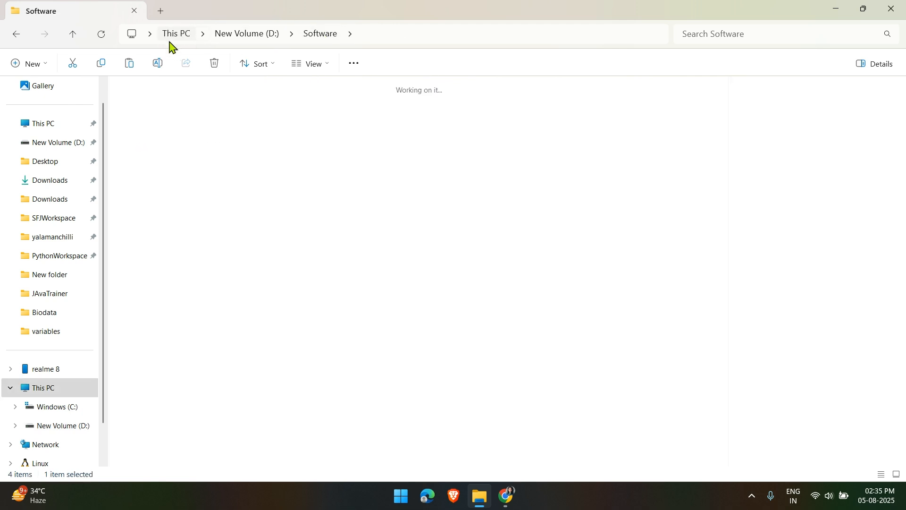
double_click(204, 115)
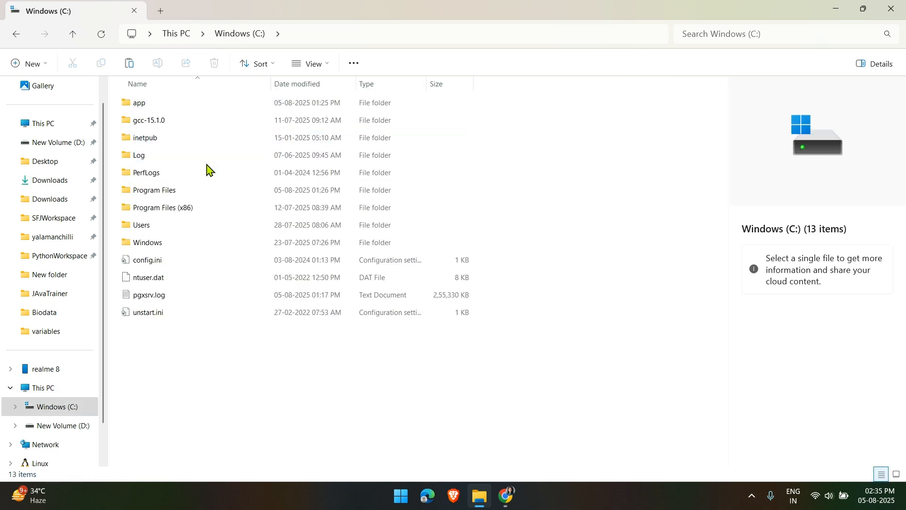
double_click(204, 190)
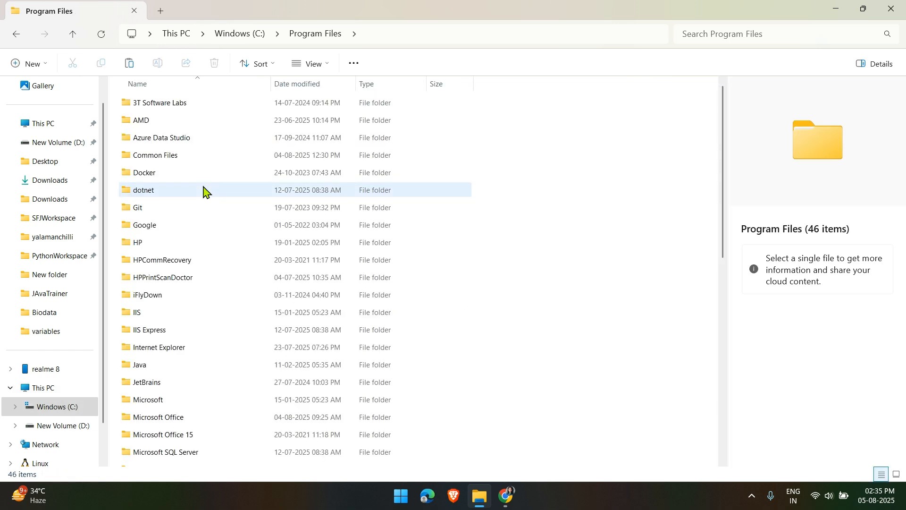
key(ctrl+v)
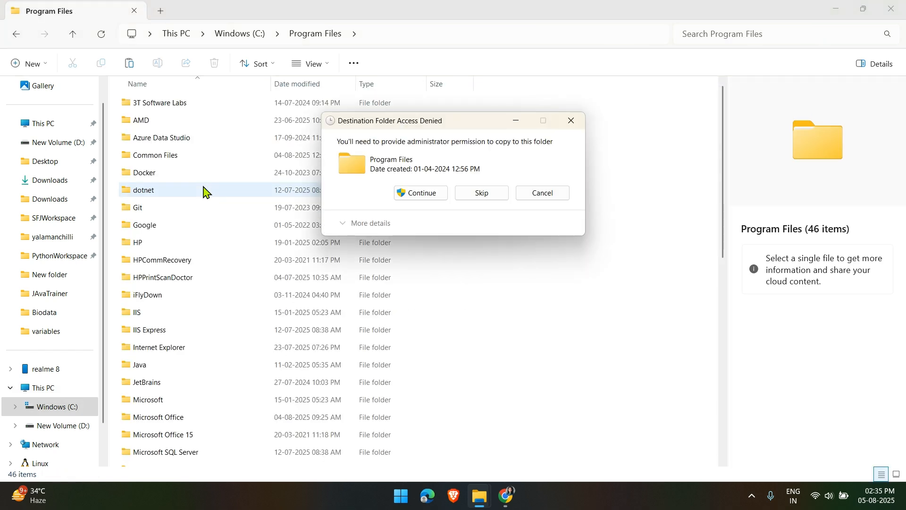
click(407, 193)
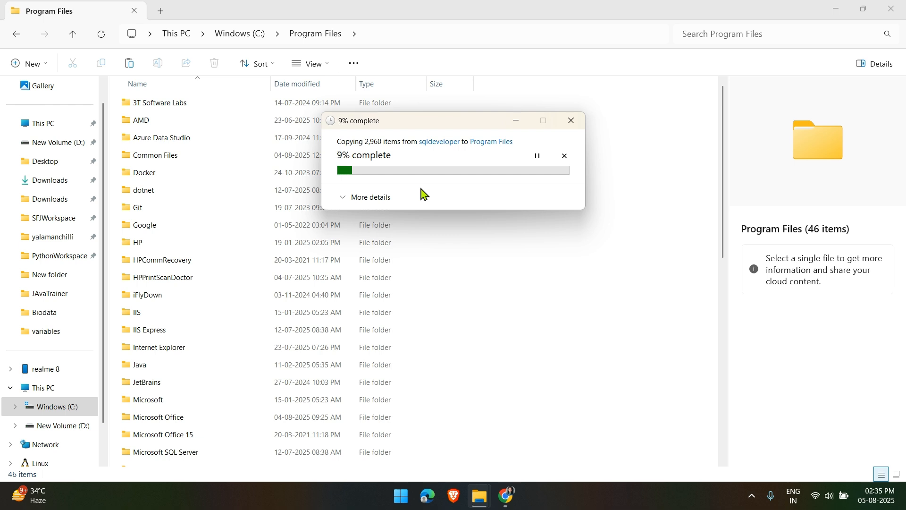
Launch sqldeveloper.exe from the copied folder in Program Files
double_click(175, 255)
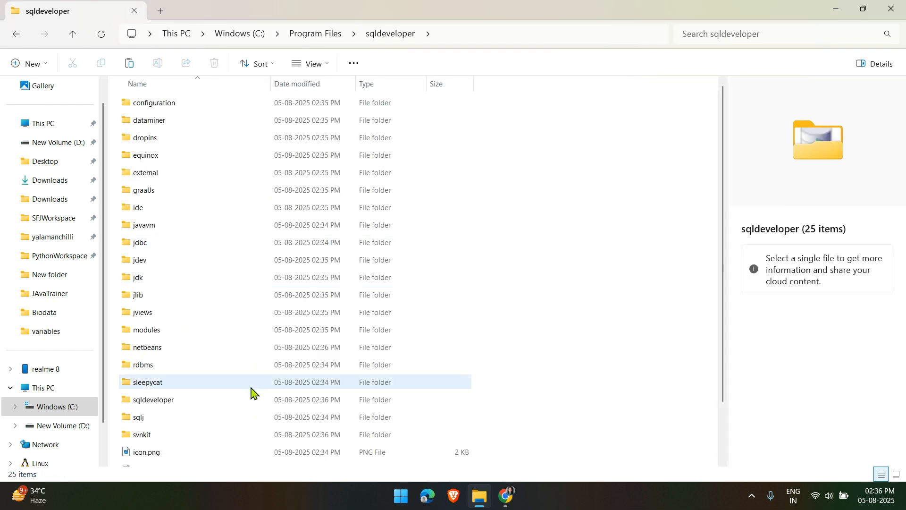
scroll(253, 392, down, 2)
double_click(199, 442)
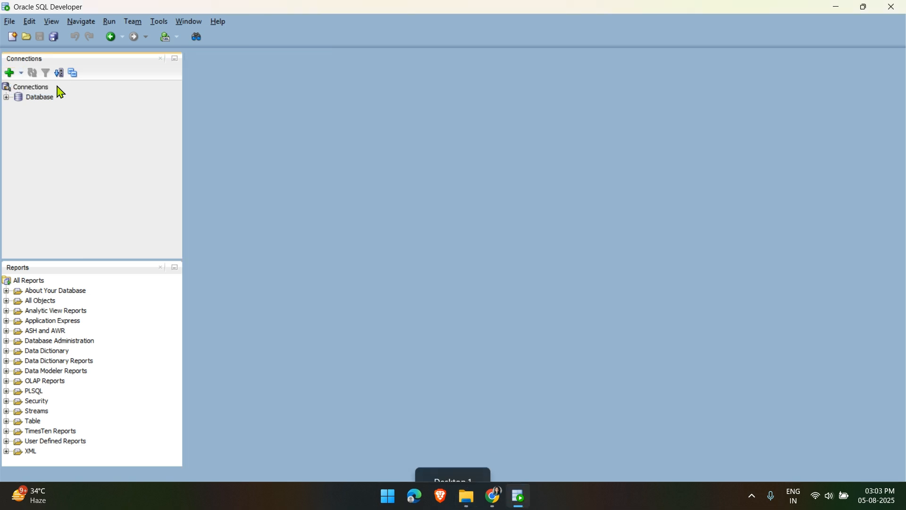
Once SQL Developer finishes loading, start a new database connection from the Connections panel
click(9, 73)
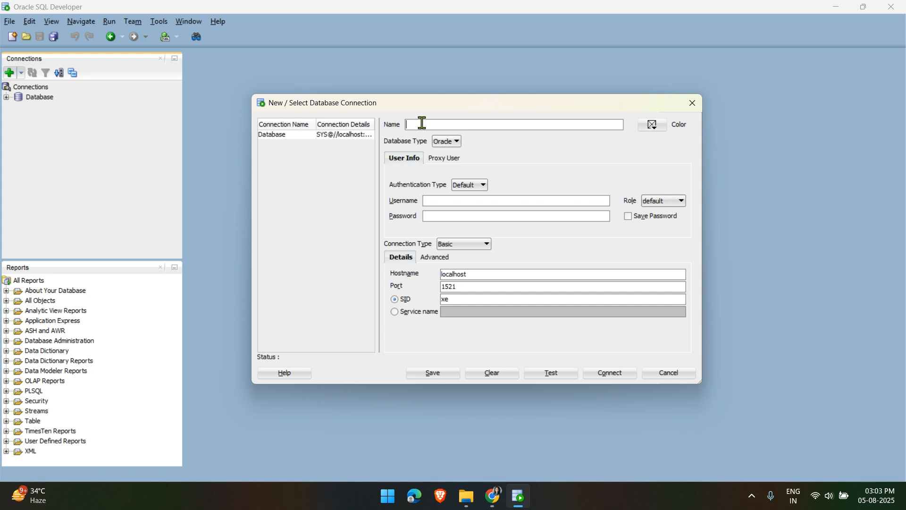
Name the connection SQLDEv with username SYS, role SYSDBA and the account password
text(SQLDEv)
click(664, 202)
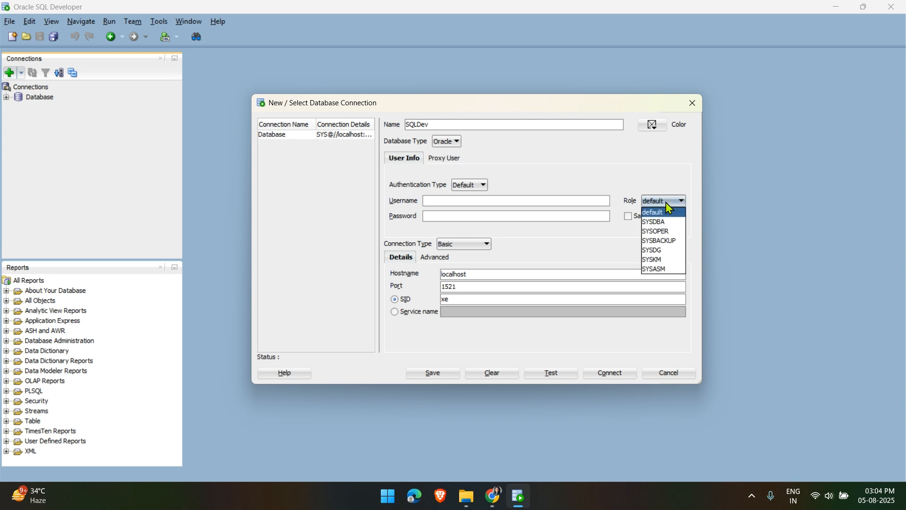
click(668, 223)
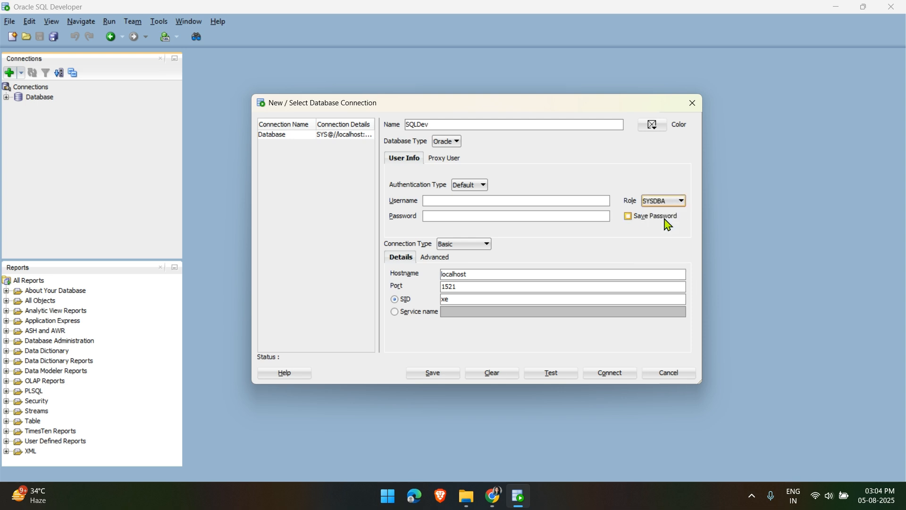
click(467, 200)
text(SYS)
text(1234)
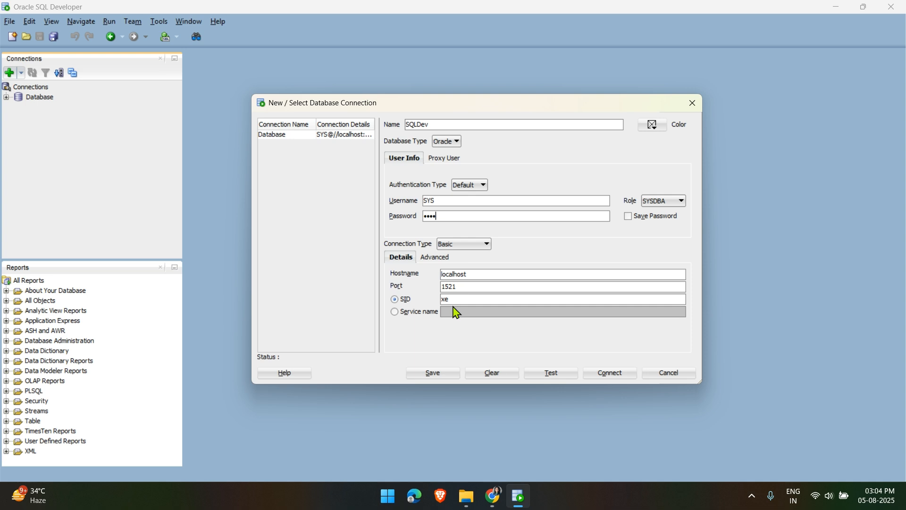
Set service name 'free', clear the xe SID value, and test the connection
click(401, 314)
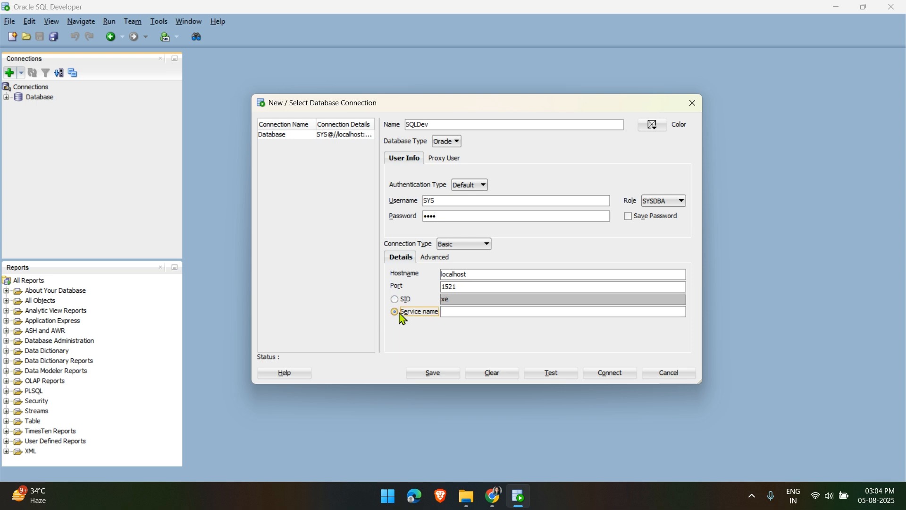
click(462, 310)
text(free)
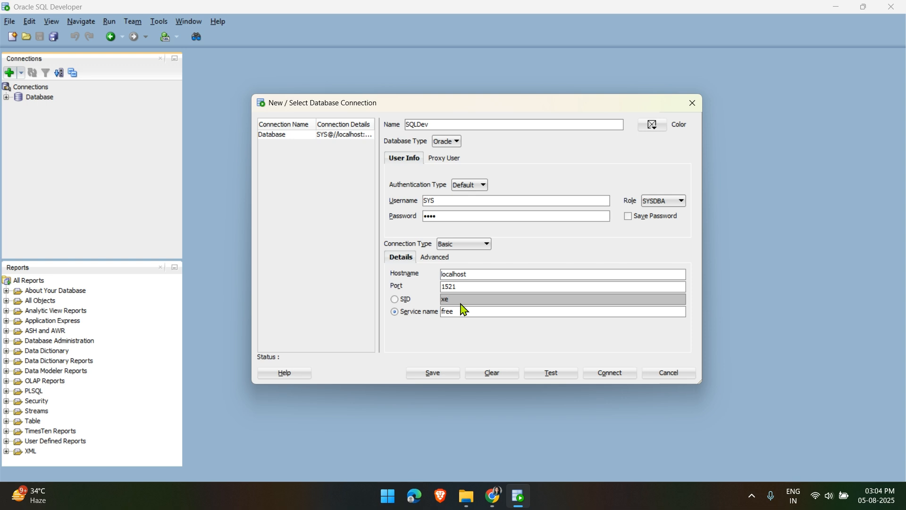
click(394, 299)
click(463, 301)
key(BackSpace)
key(BackSpace)
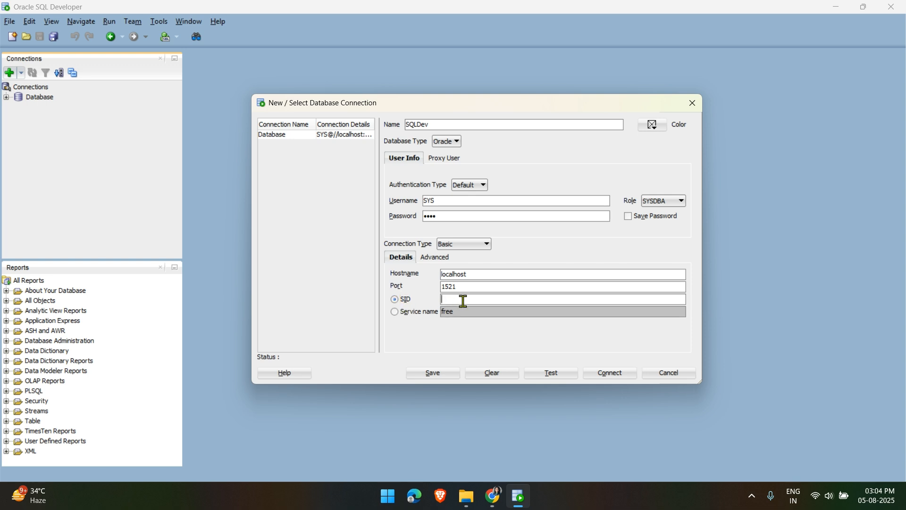
click(400, 314)
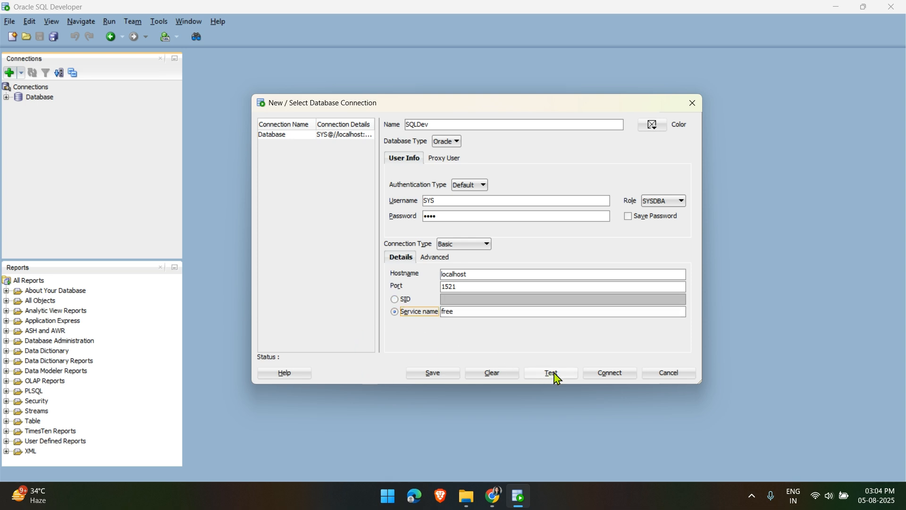
click(554, 374)
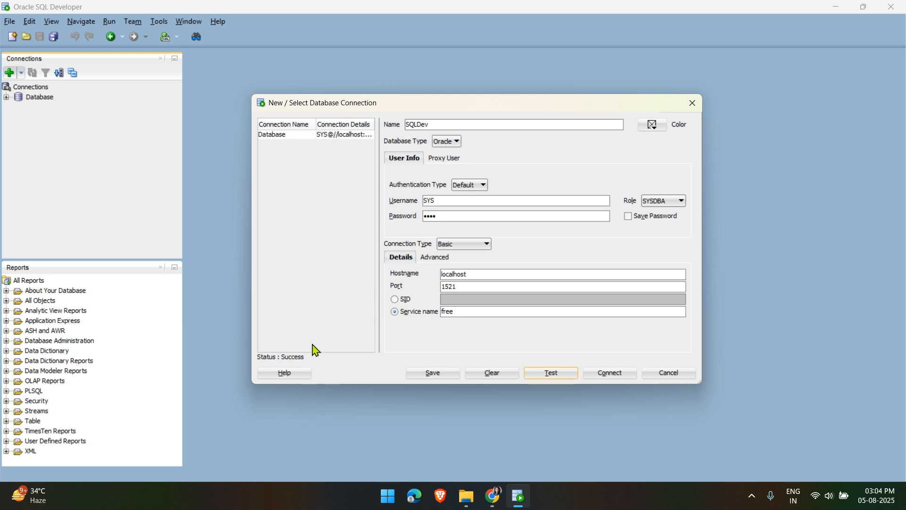
Connect with SQLDev and expand it to show its Tables, Views and Indexes folders
click(612, 376)
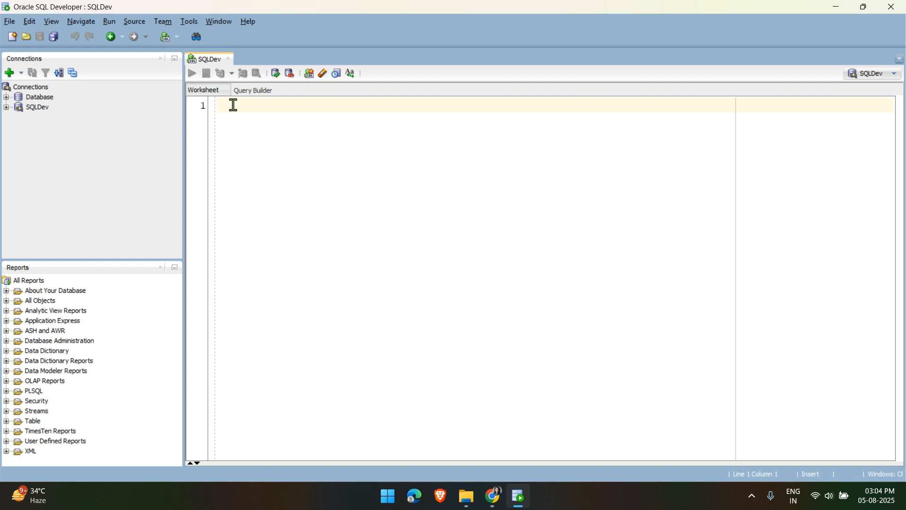
click(6, 108)
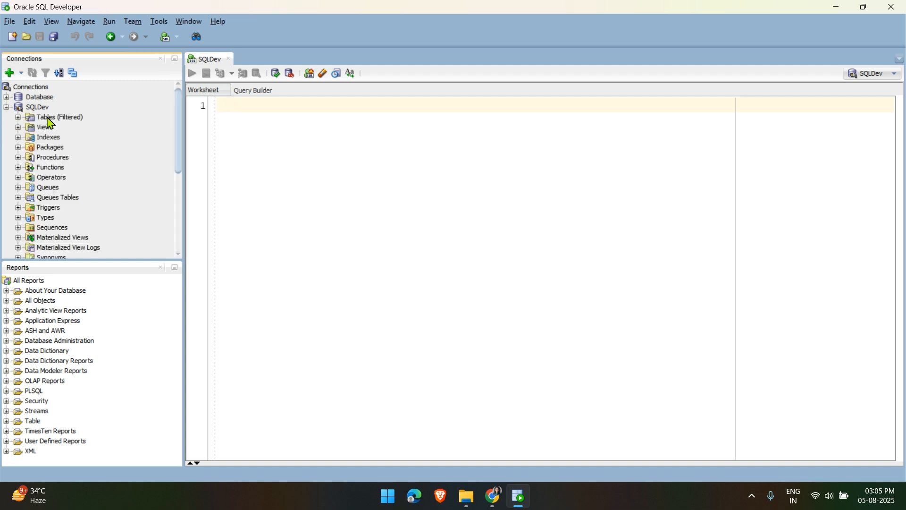